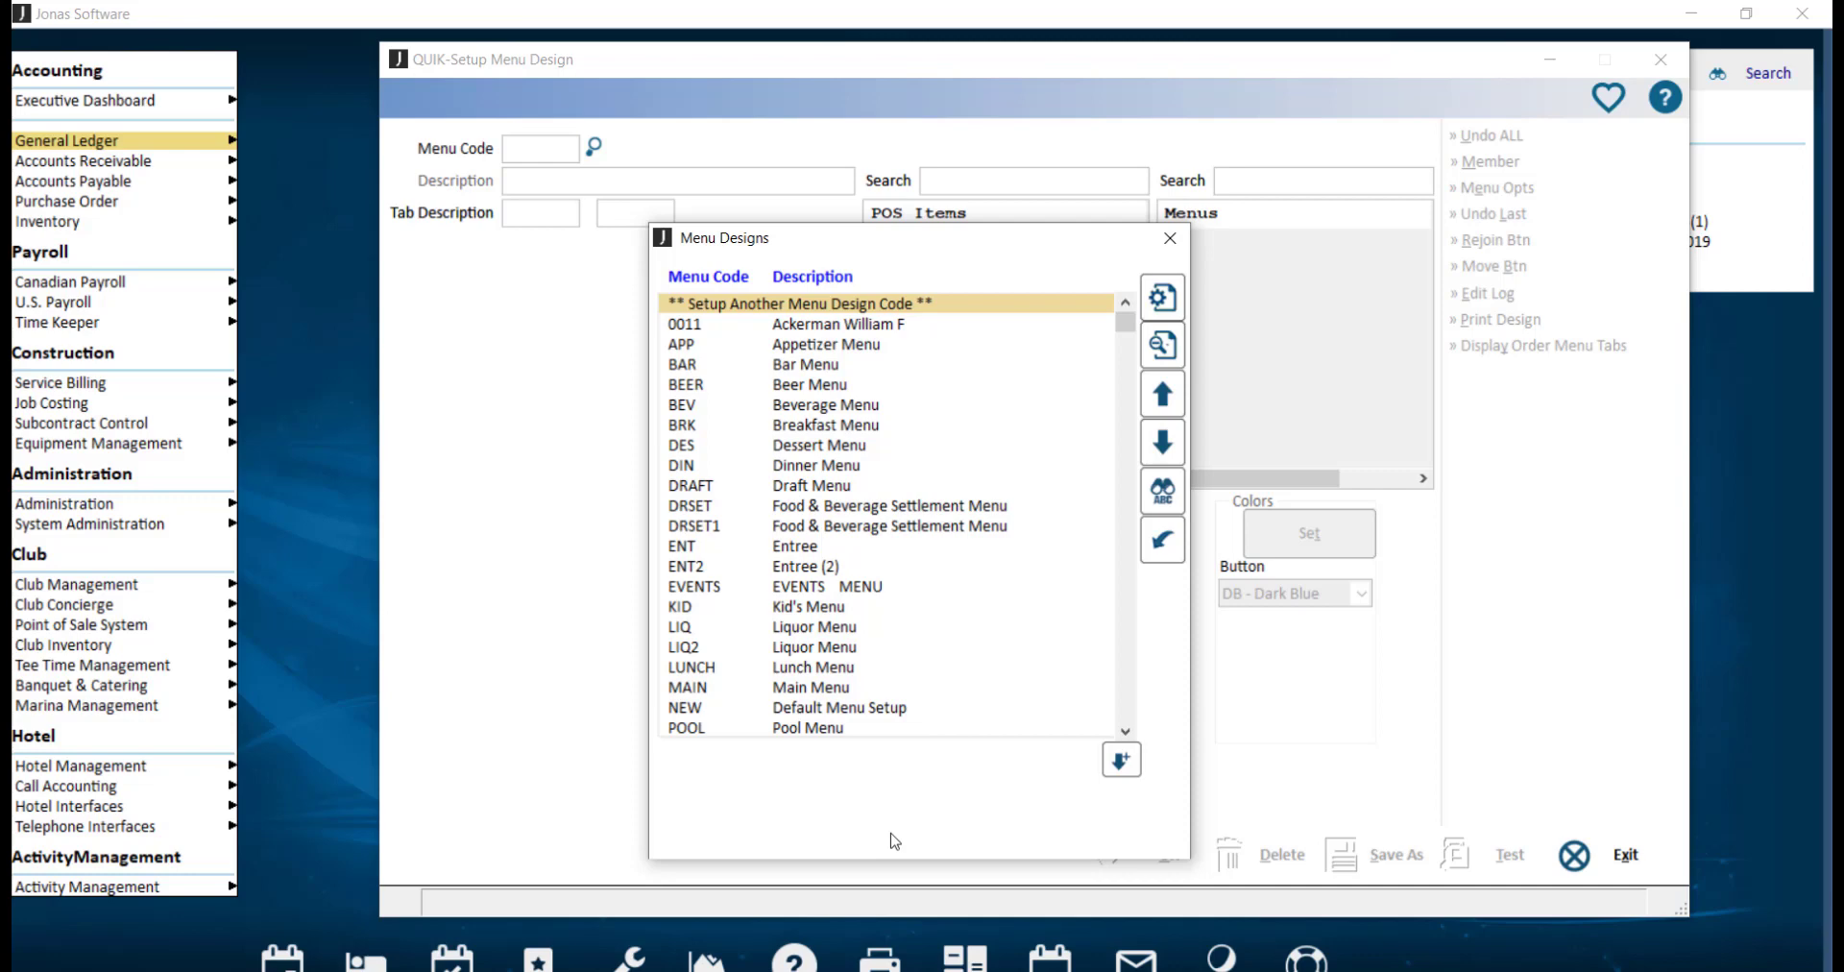
Load the DIN Dinner Menu design and open its Display Order Menu Tabs window
double_click(812, 466)
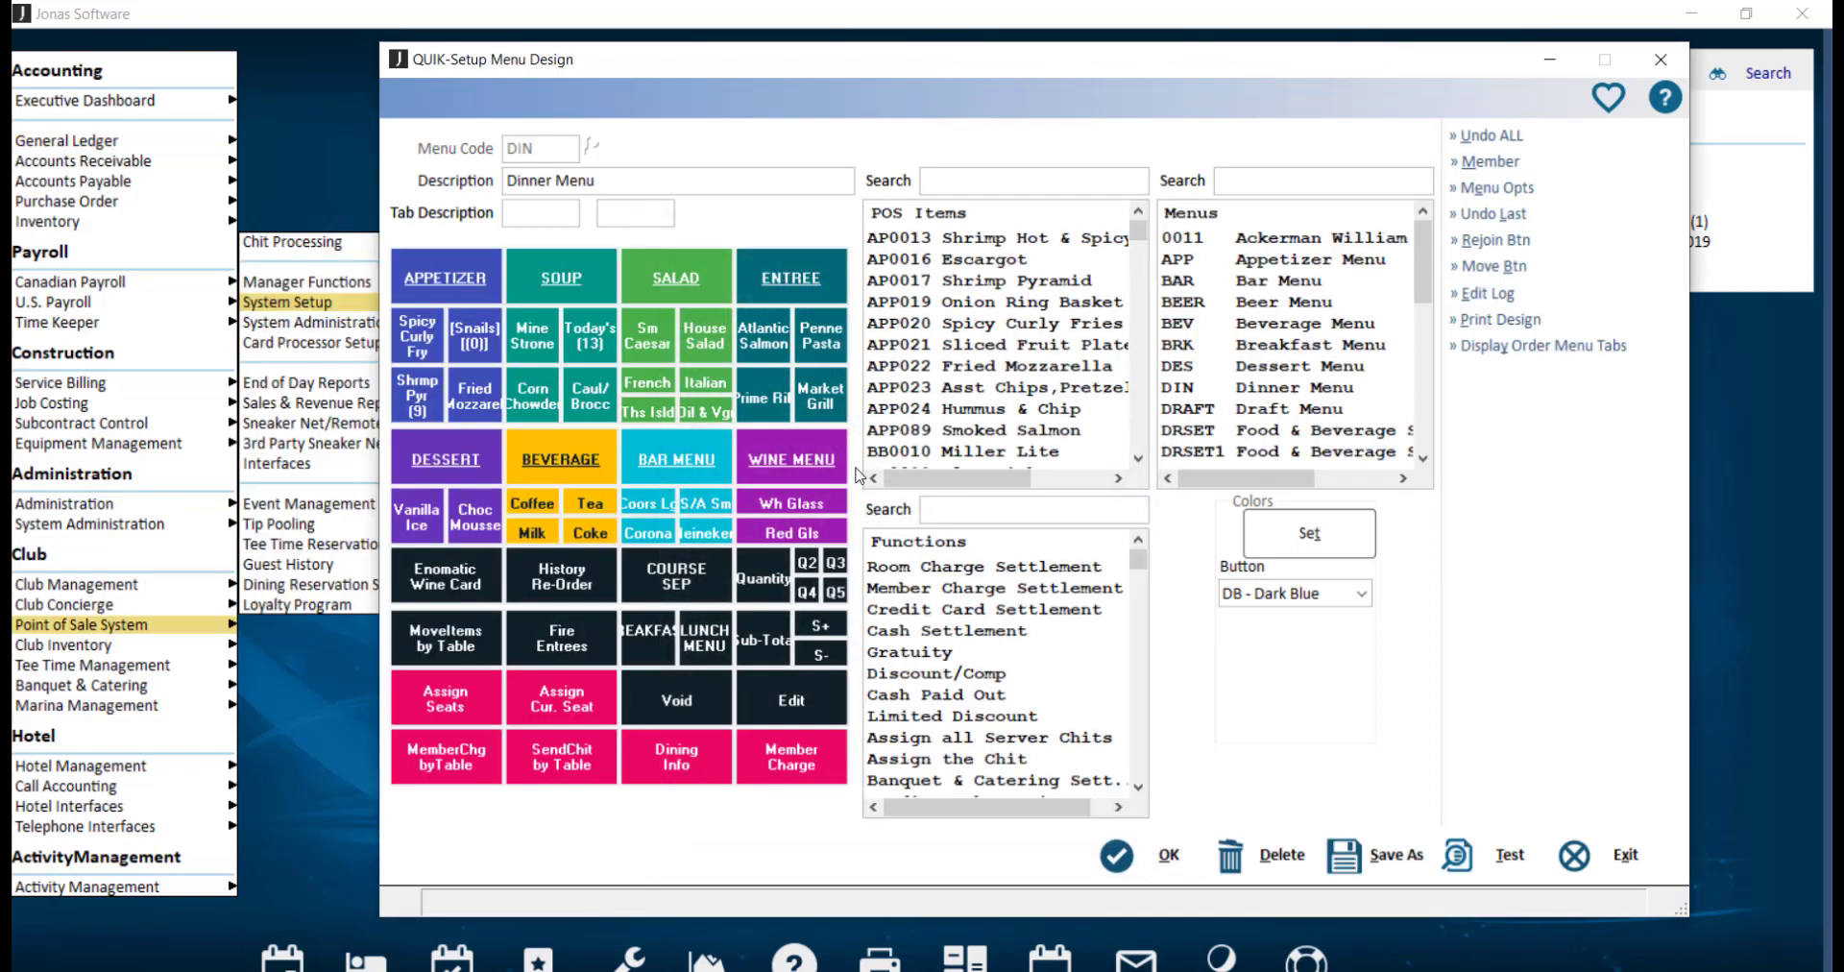
left_click_drag(1419, 320, 1656, 370)
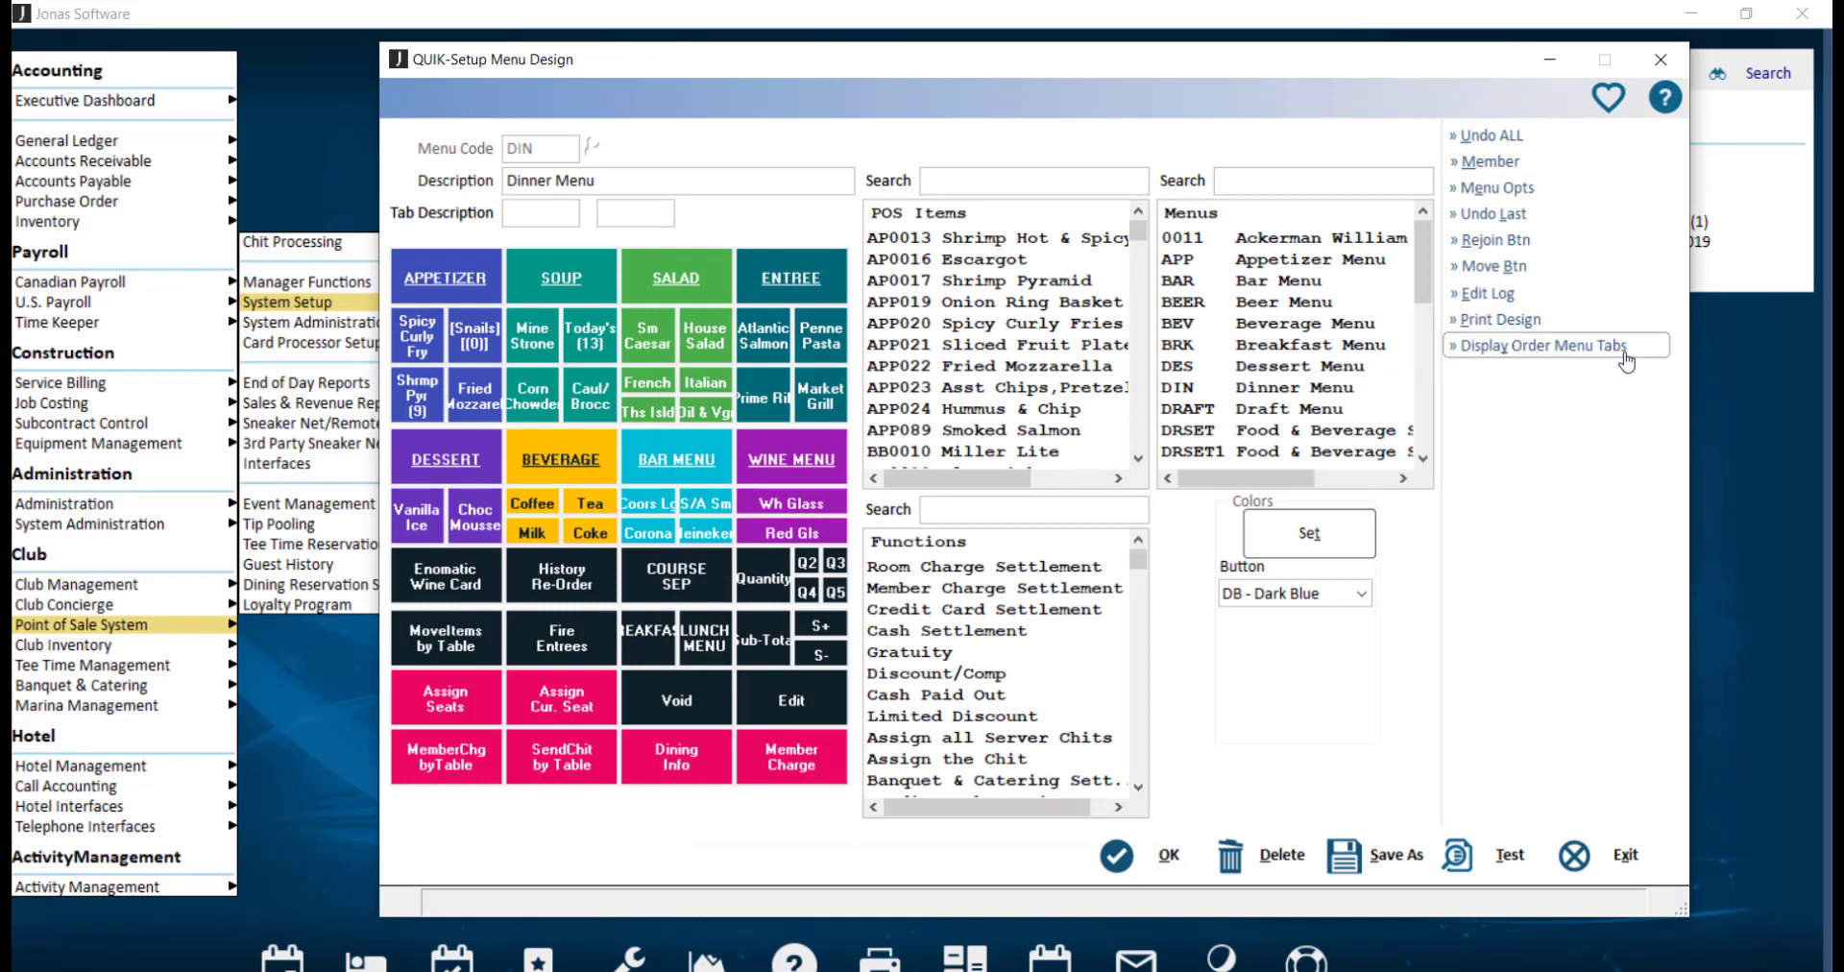
left_click(1625, 357)
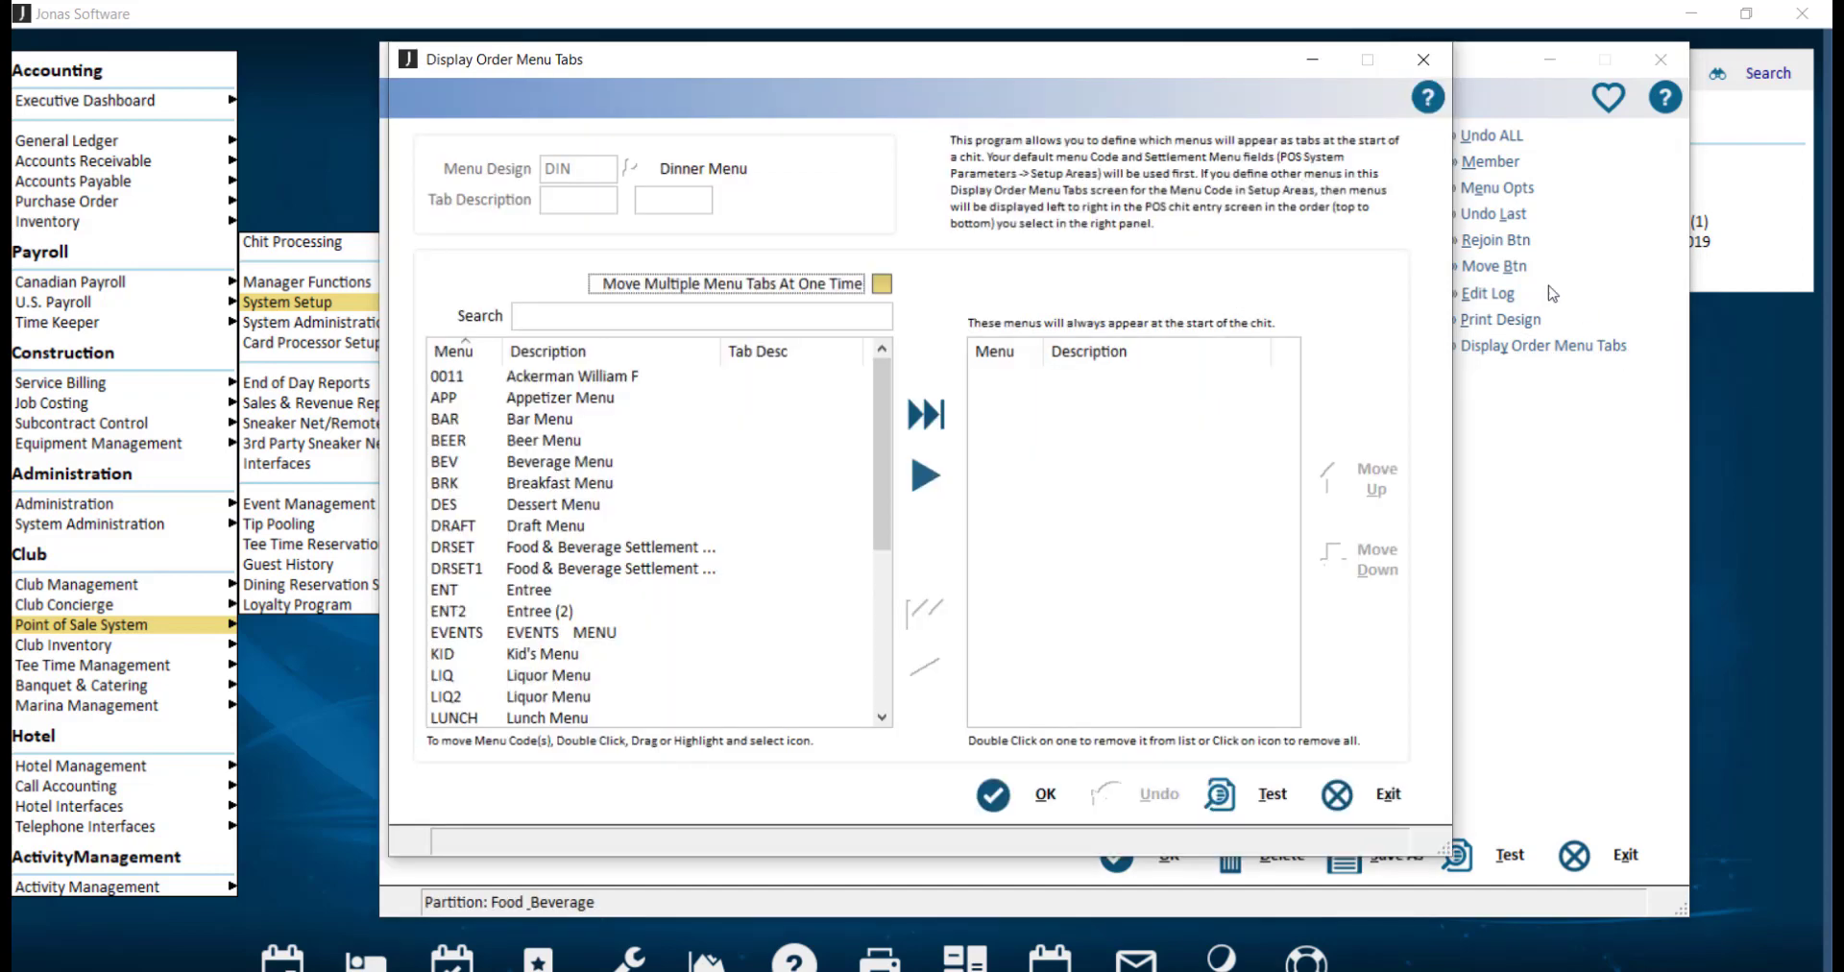
Move BEV, MAIN and DES, in that order, into the start-of-chit tabs list
left_click(531, 473)
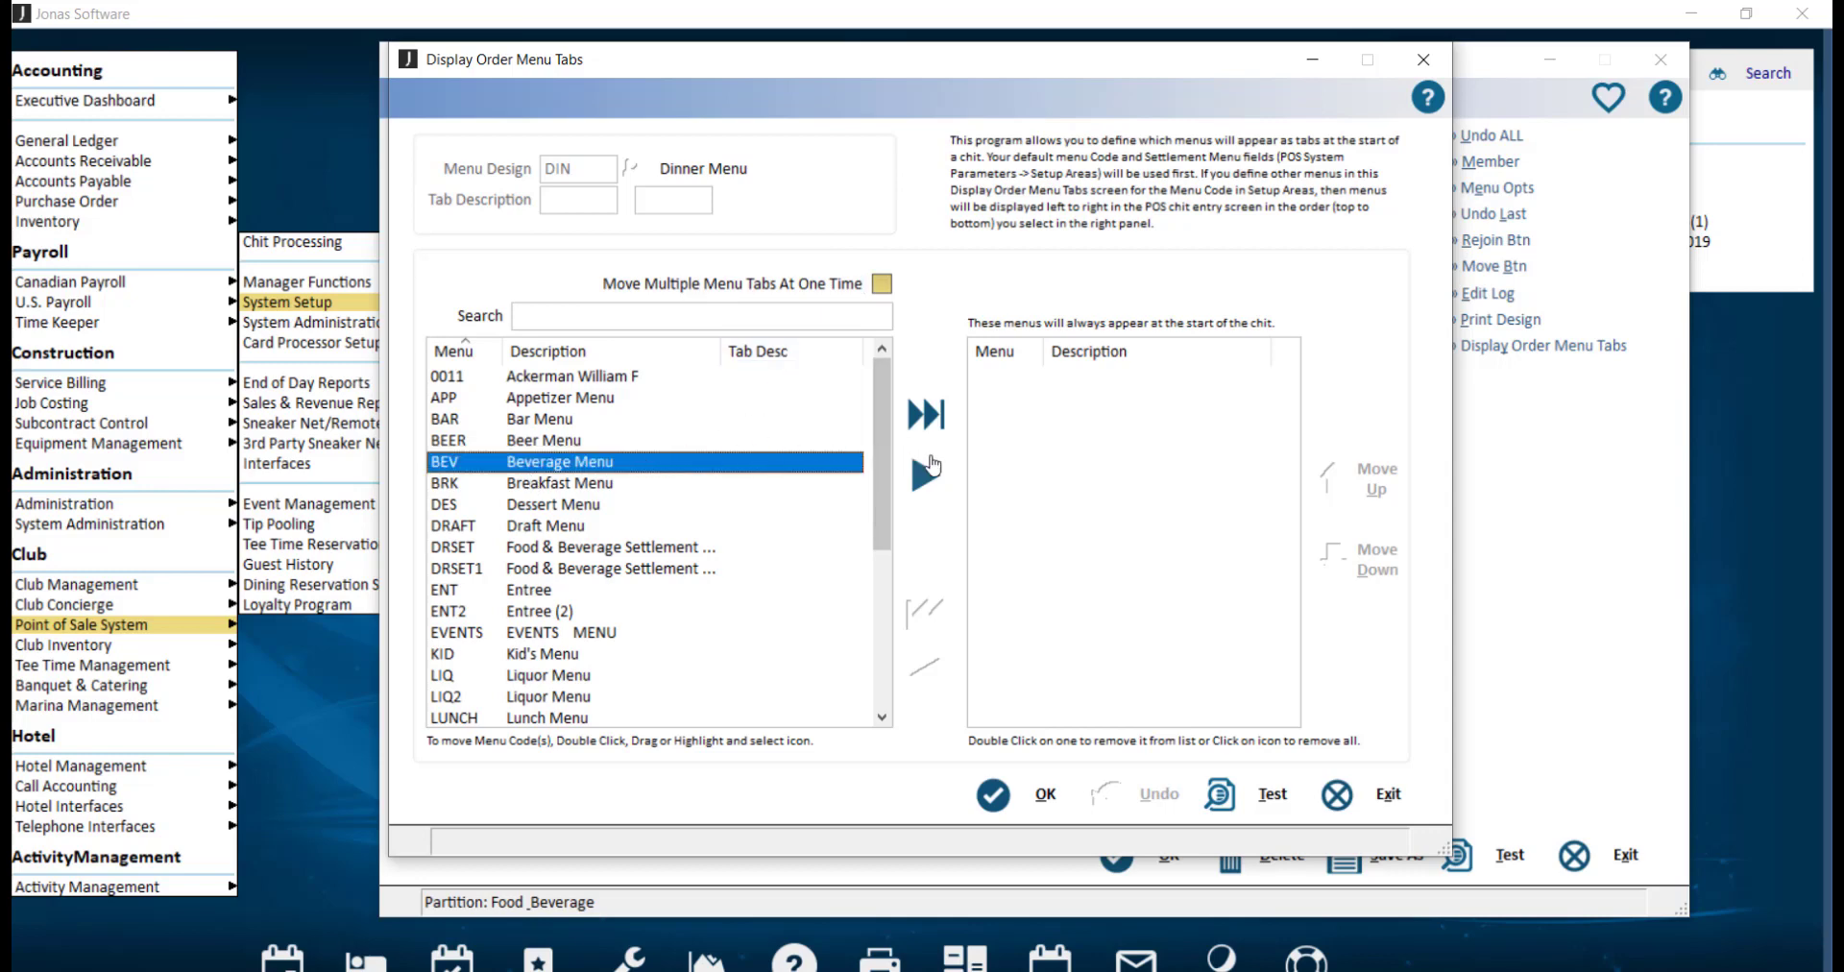
left_click(926, 474)
left_click(573, 719)
left_click(926, 475)
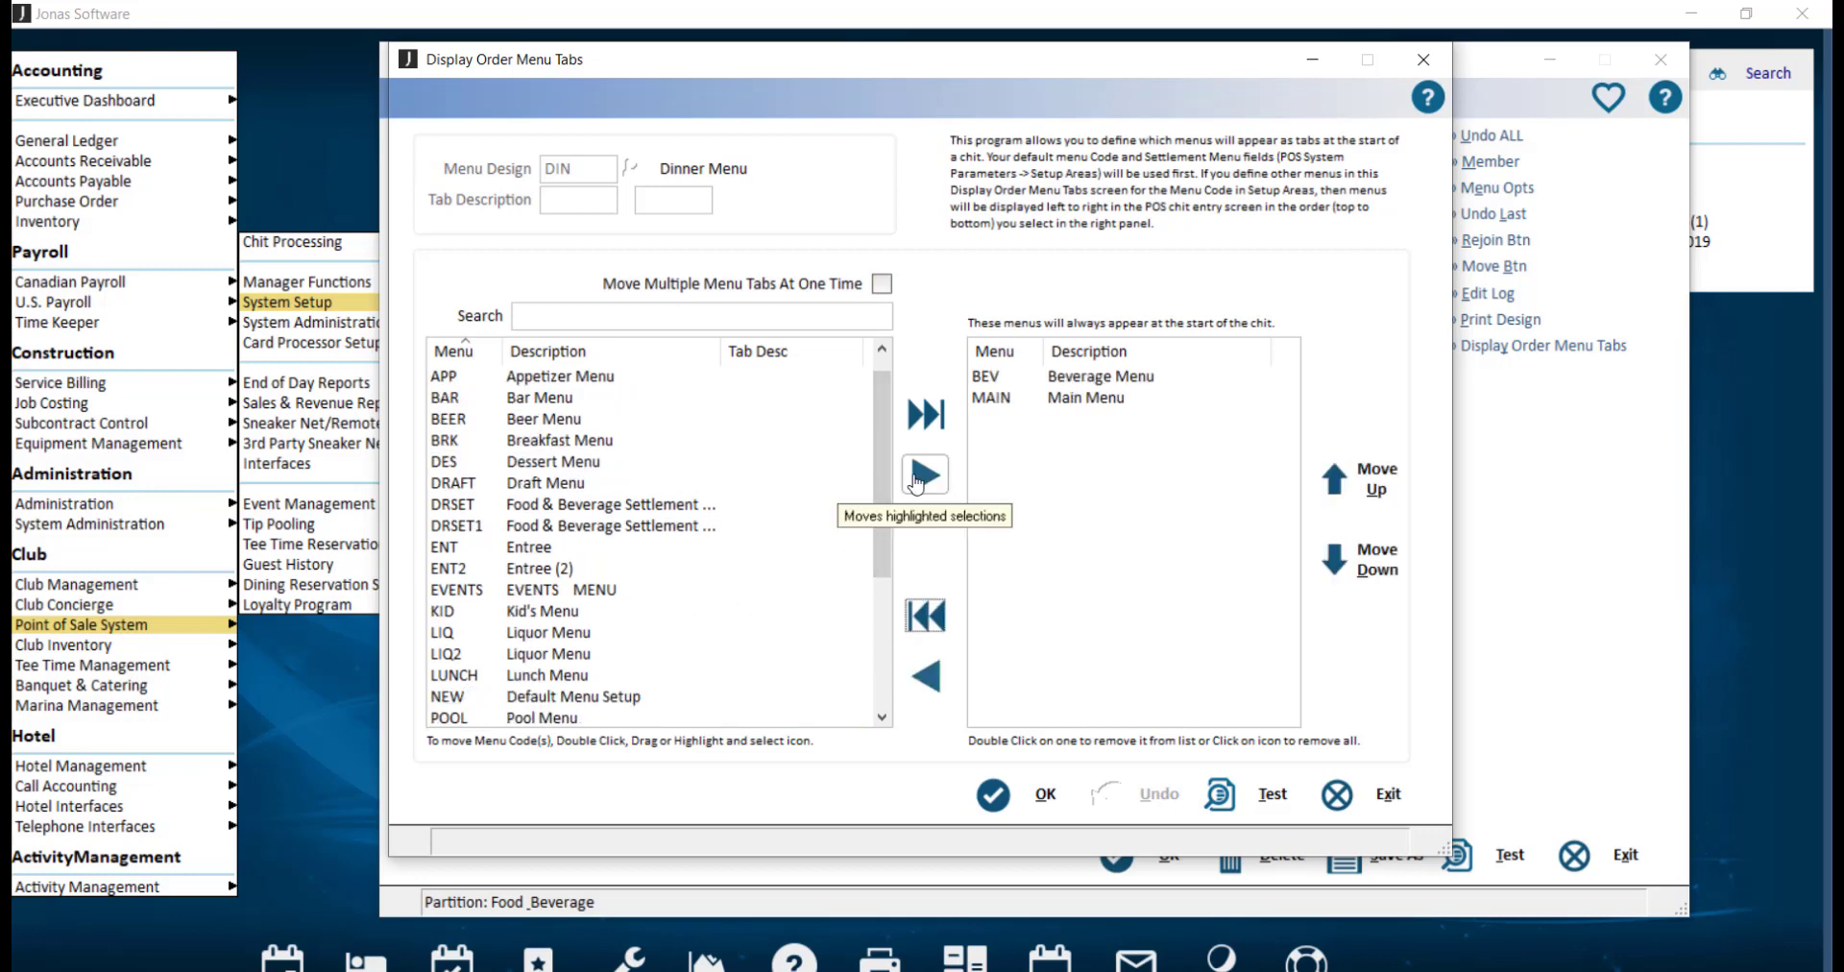
left_click(574, 465)
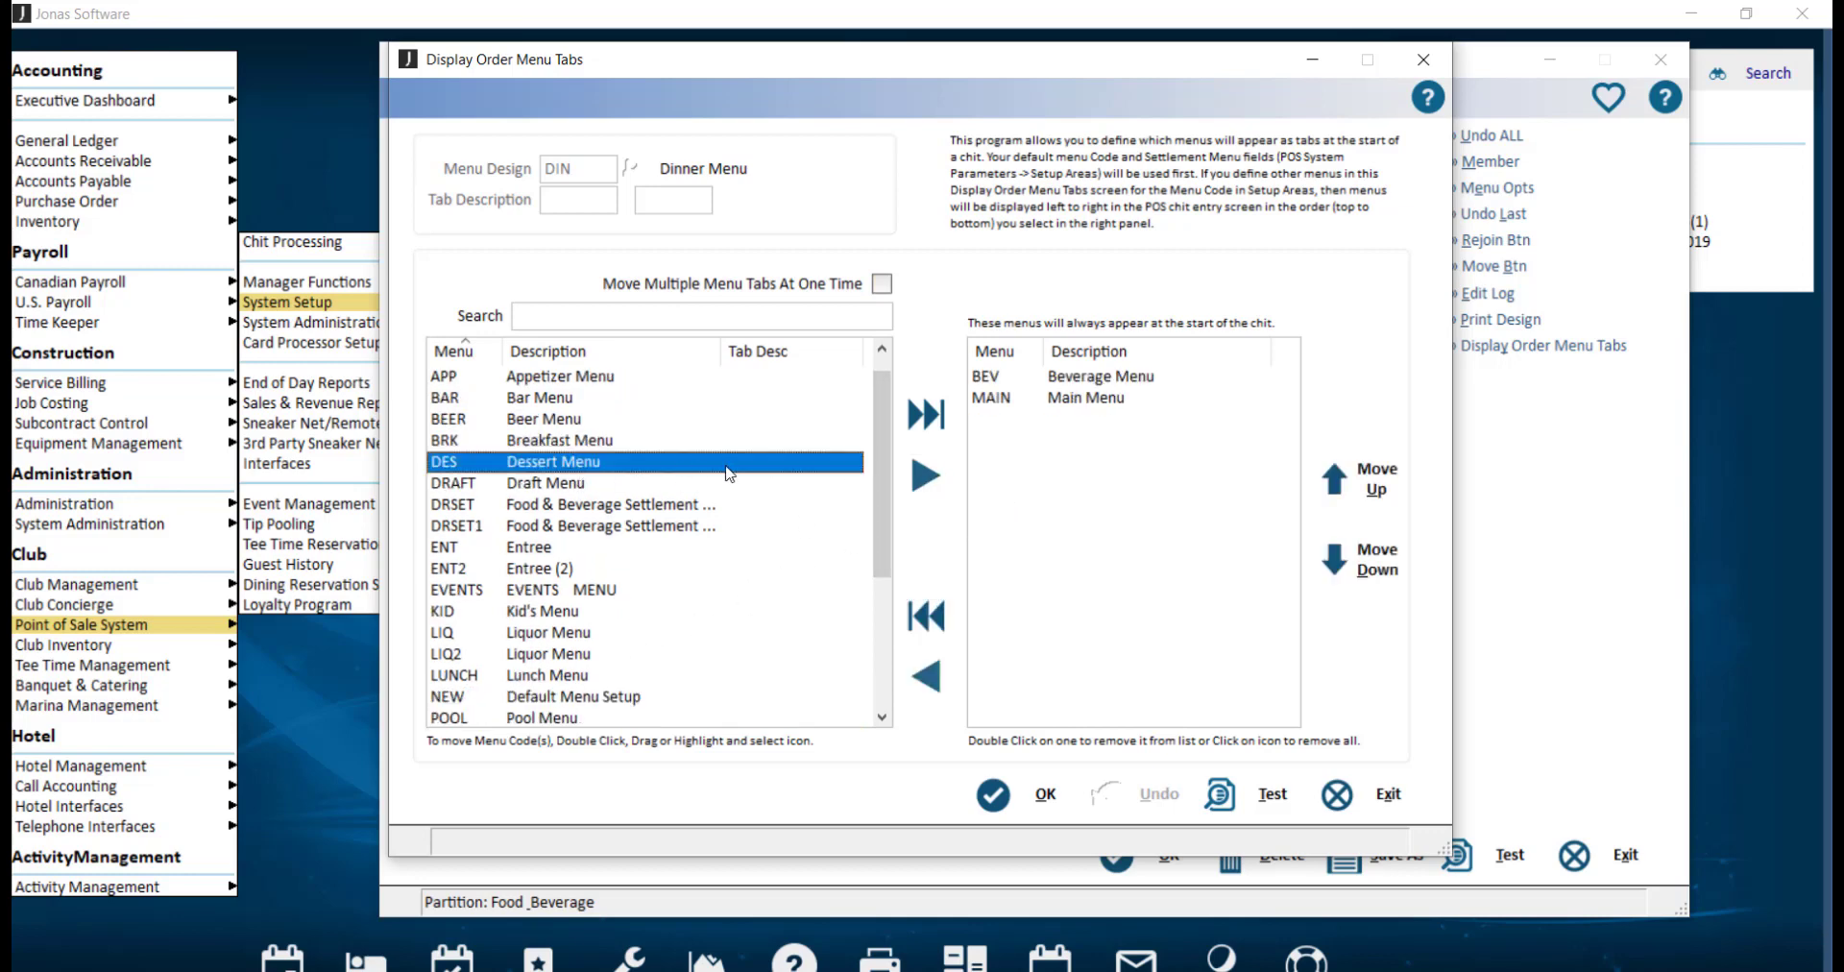
left_click(926, 474)
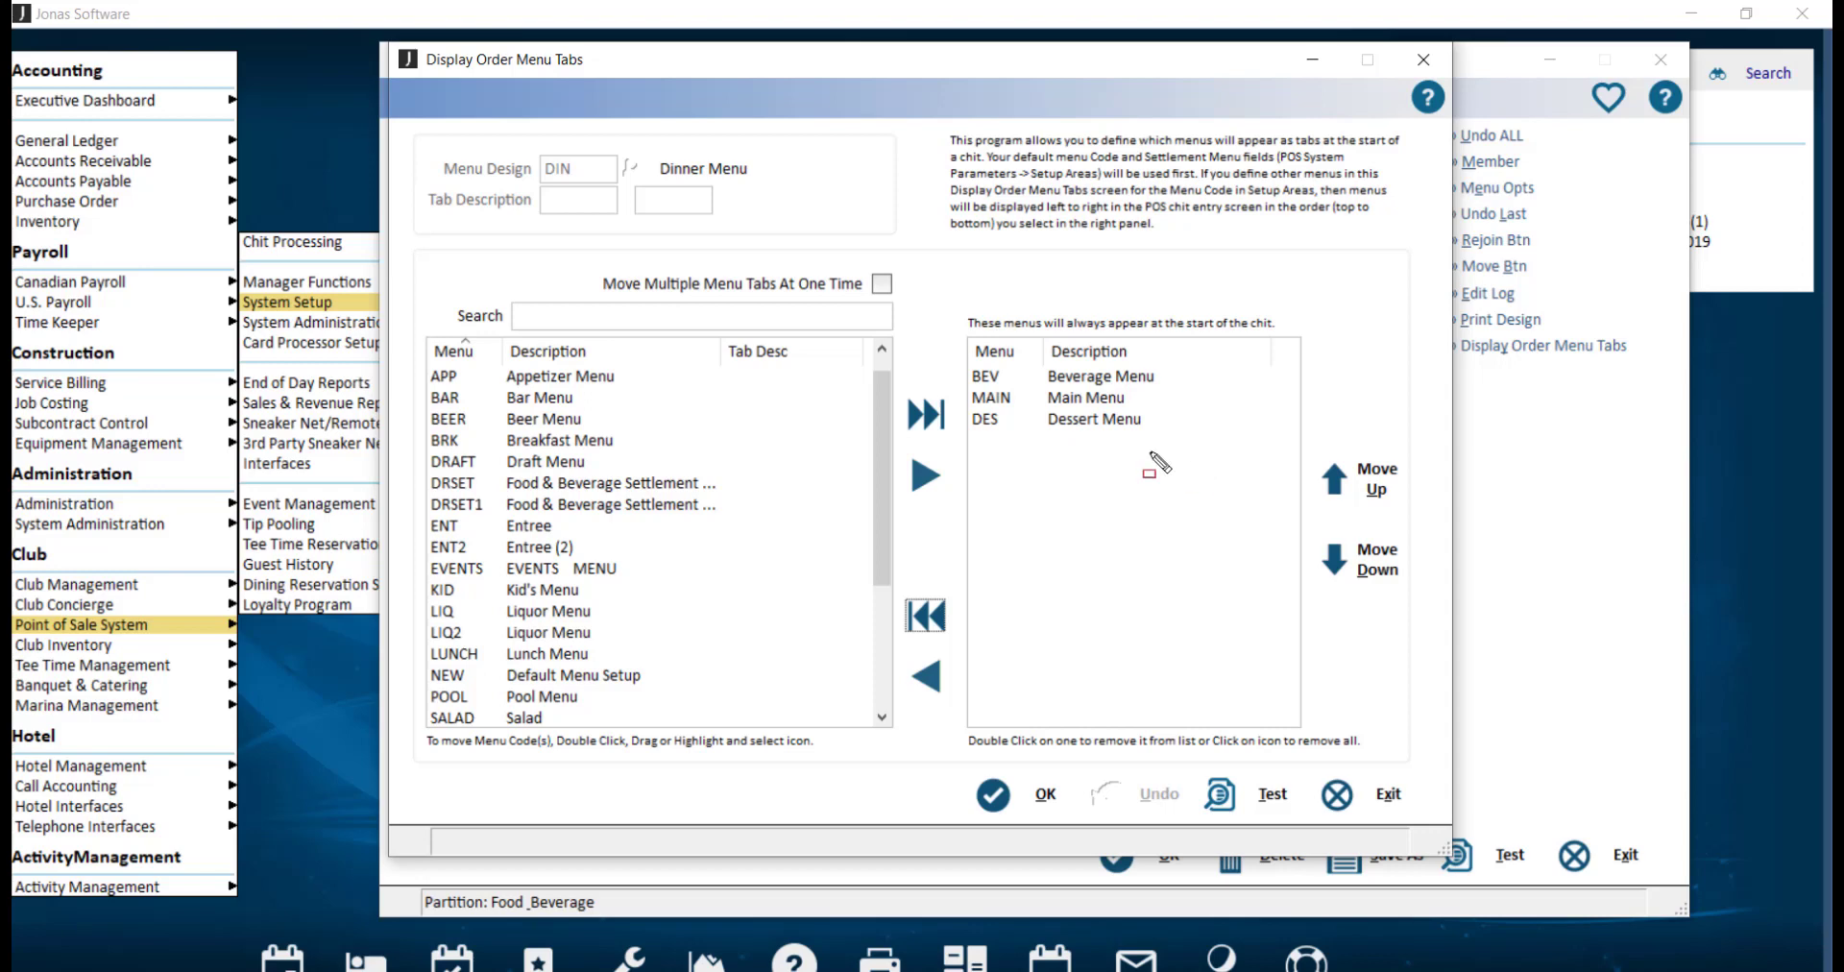
left_click(569, 253)
left_click_drag(636, 274, 932, 305)
Run Test to preview the Dinner chit screen with the BEV, MAIN, DES tabs
left_click_drag(1172, 751, 1314, 829)
left_click(1292, 818)
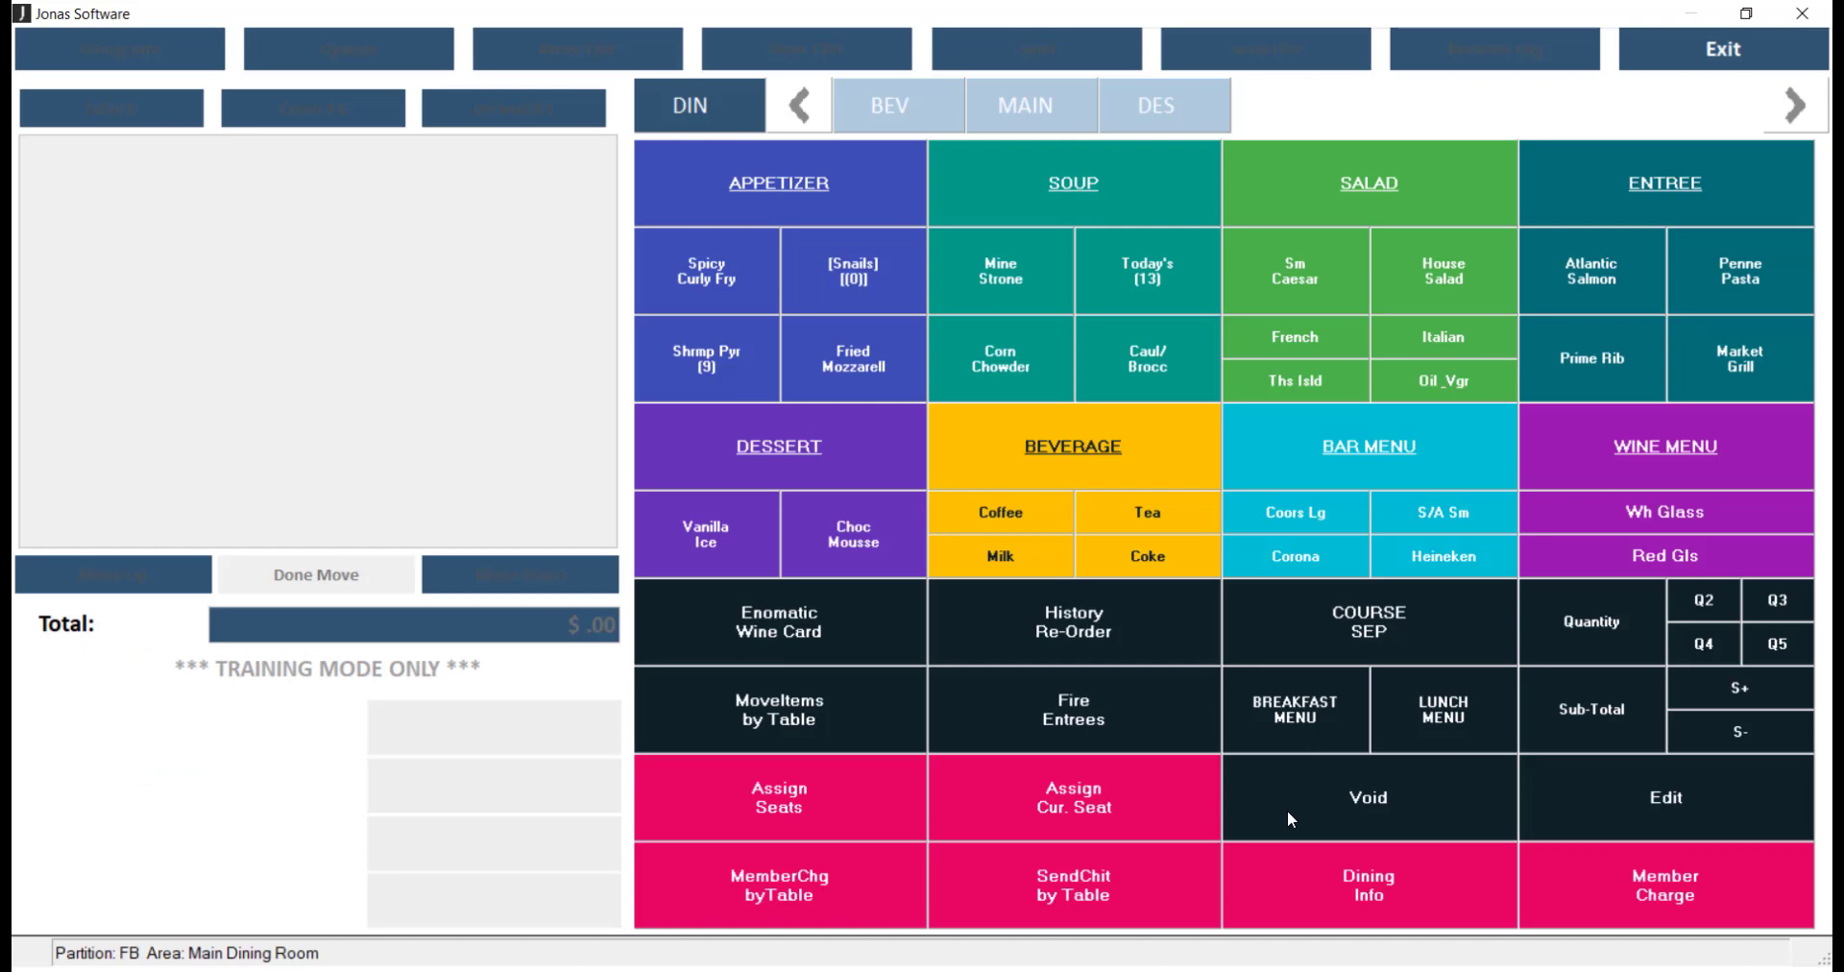
Close the test preview and accept the BEV, MAIN, DES tab order with OK
key("Escape")
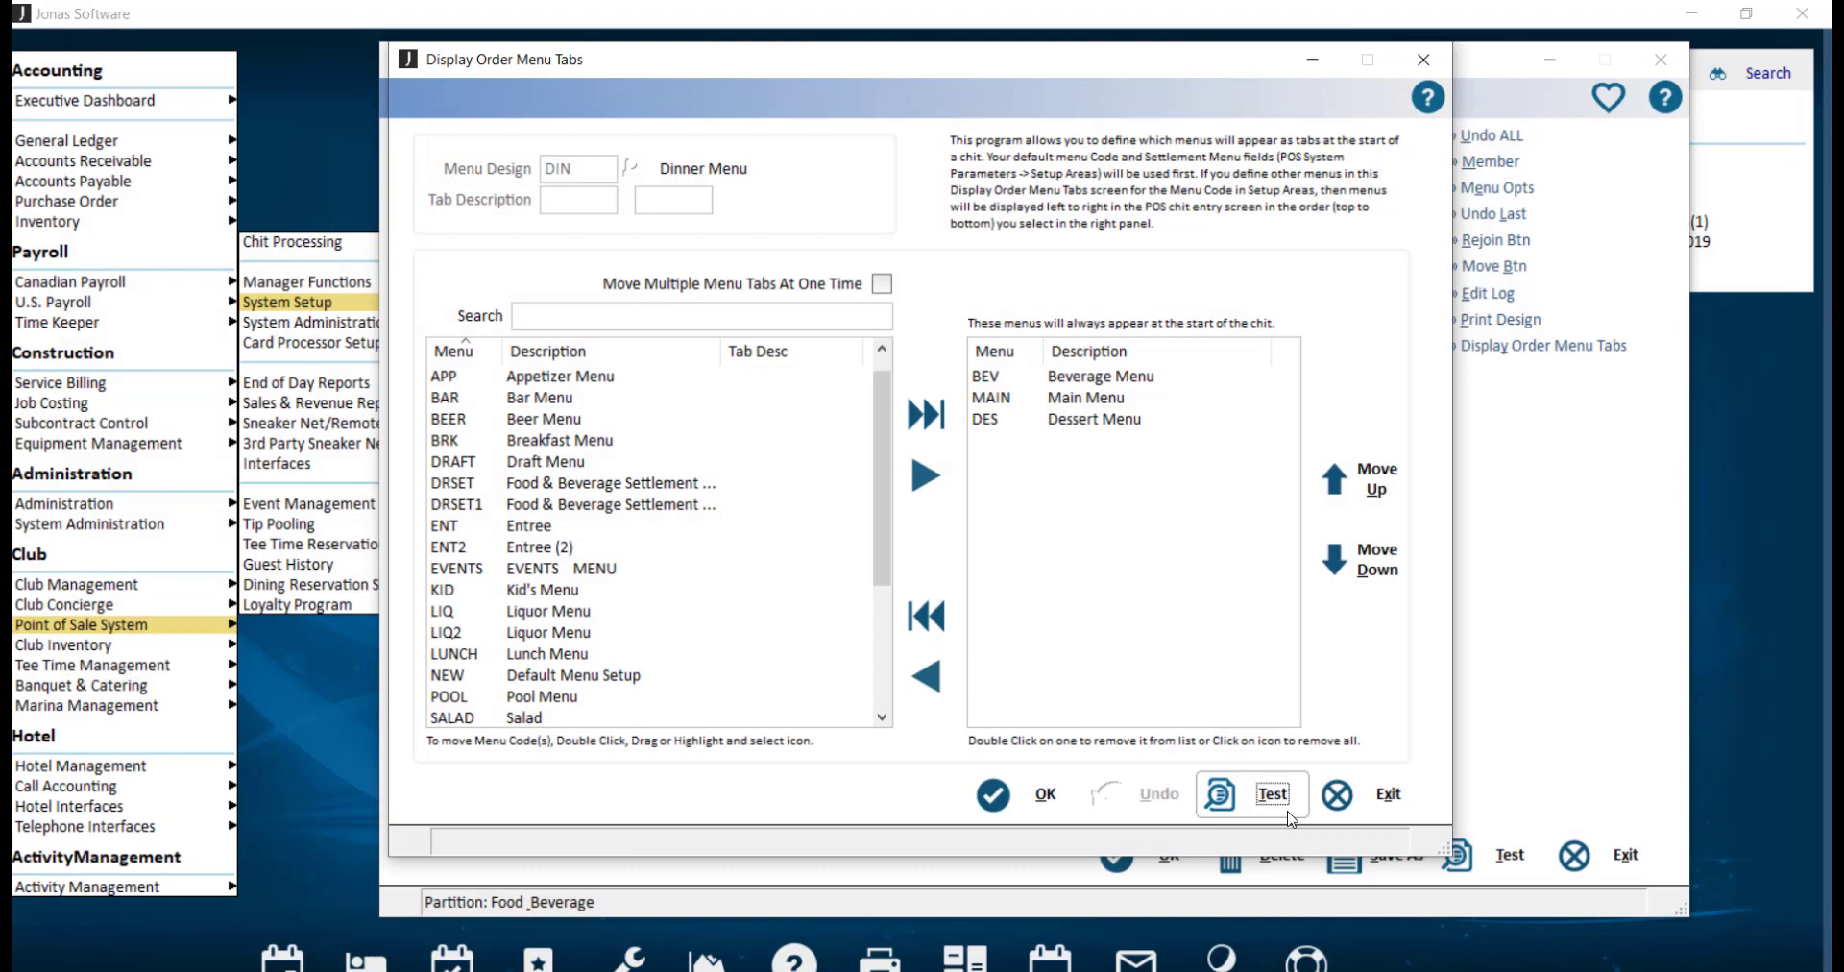
left_click(1050, 795)
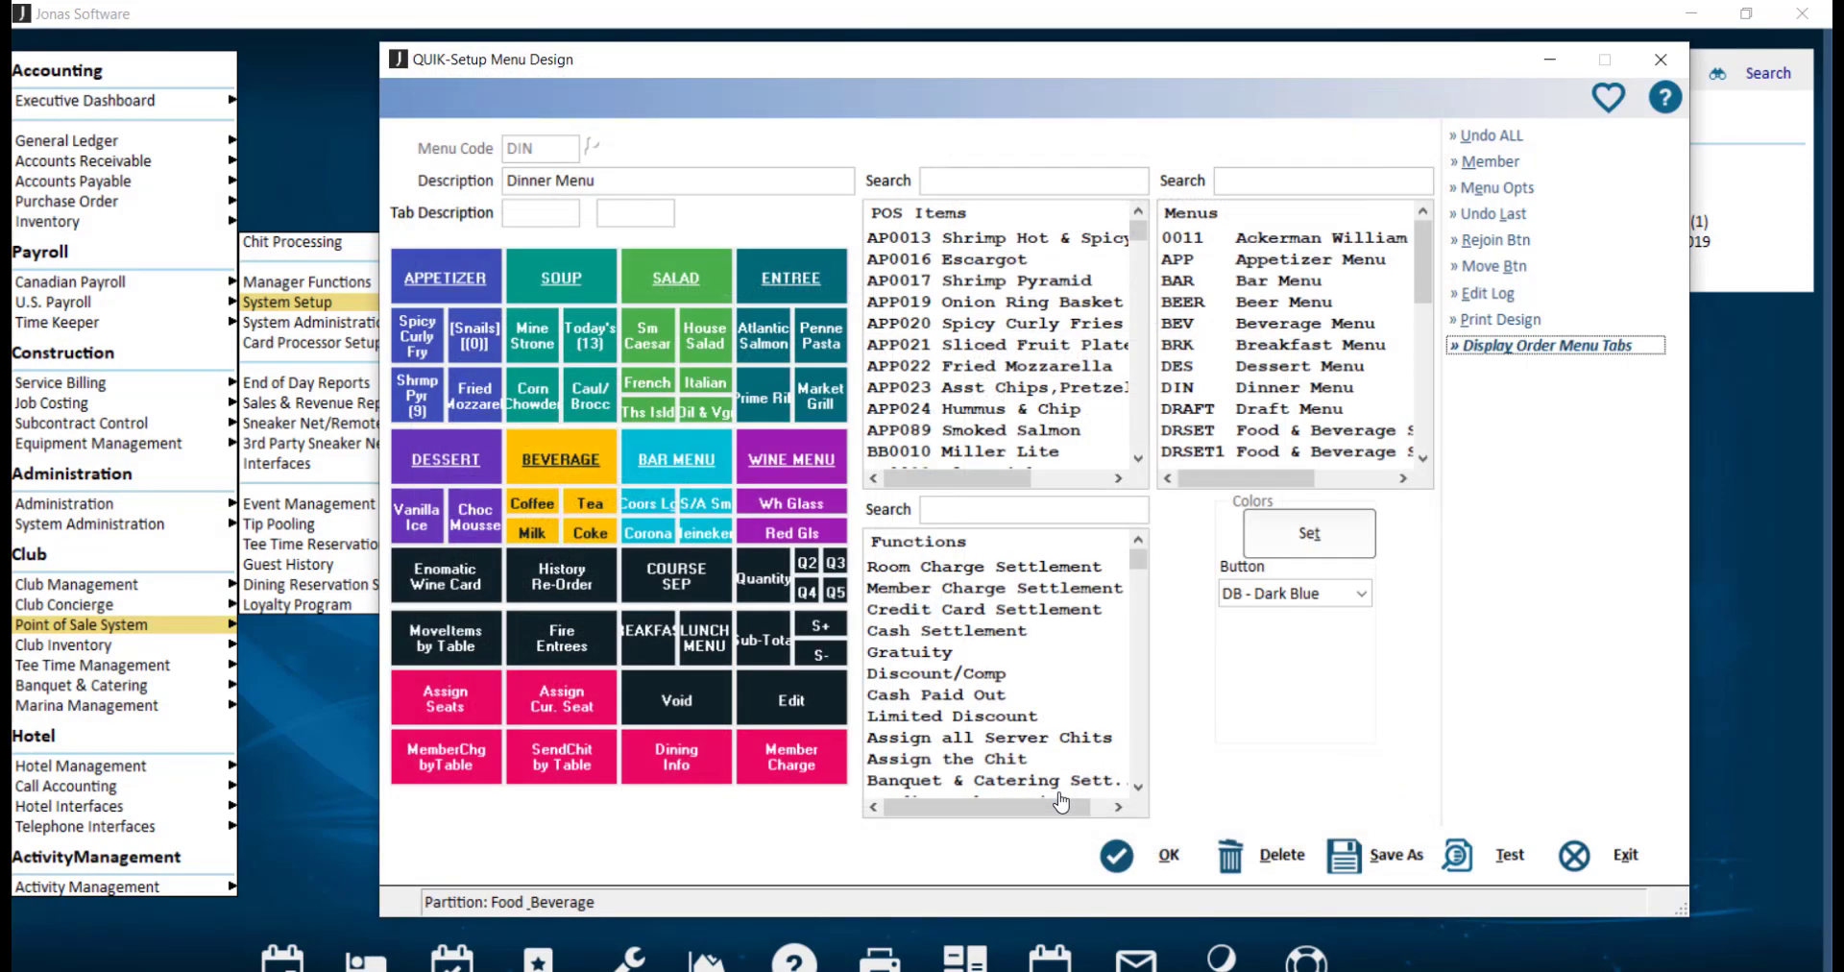
Exit Menu Design and start a new Table #1 chit, entering the member number and 2 covers
key("Escape")
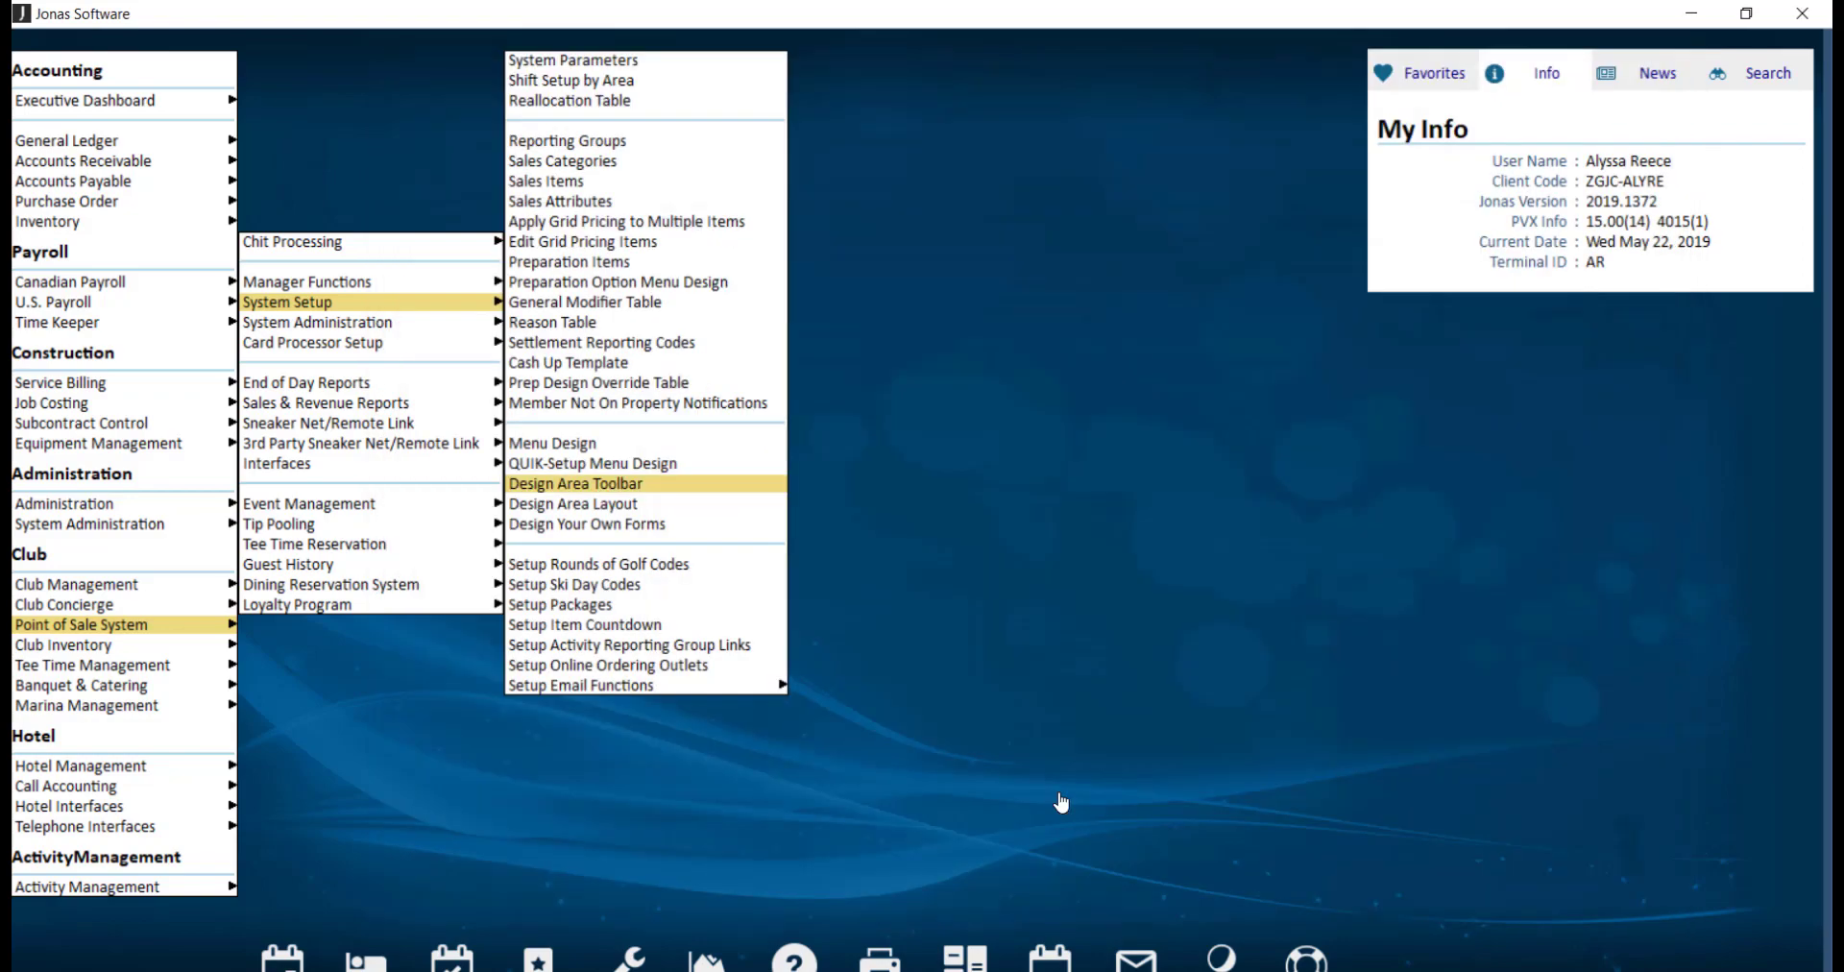
mouse_move(465, 252)
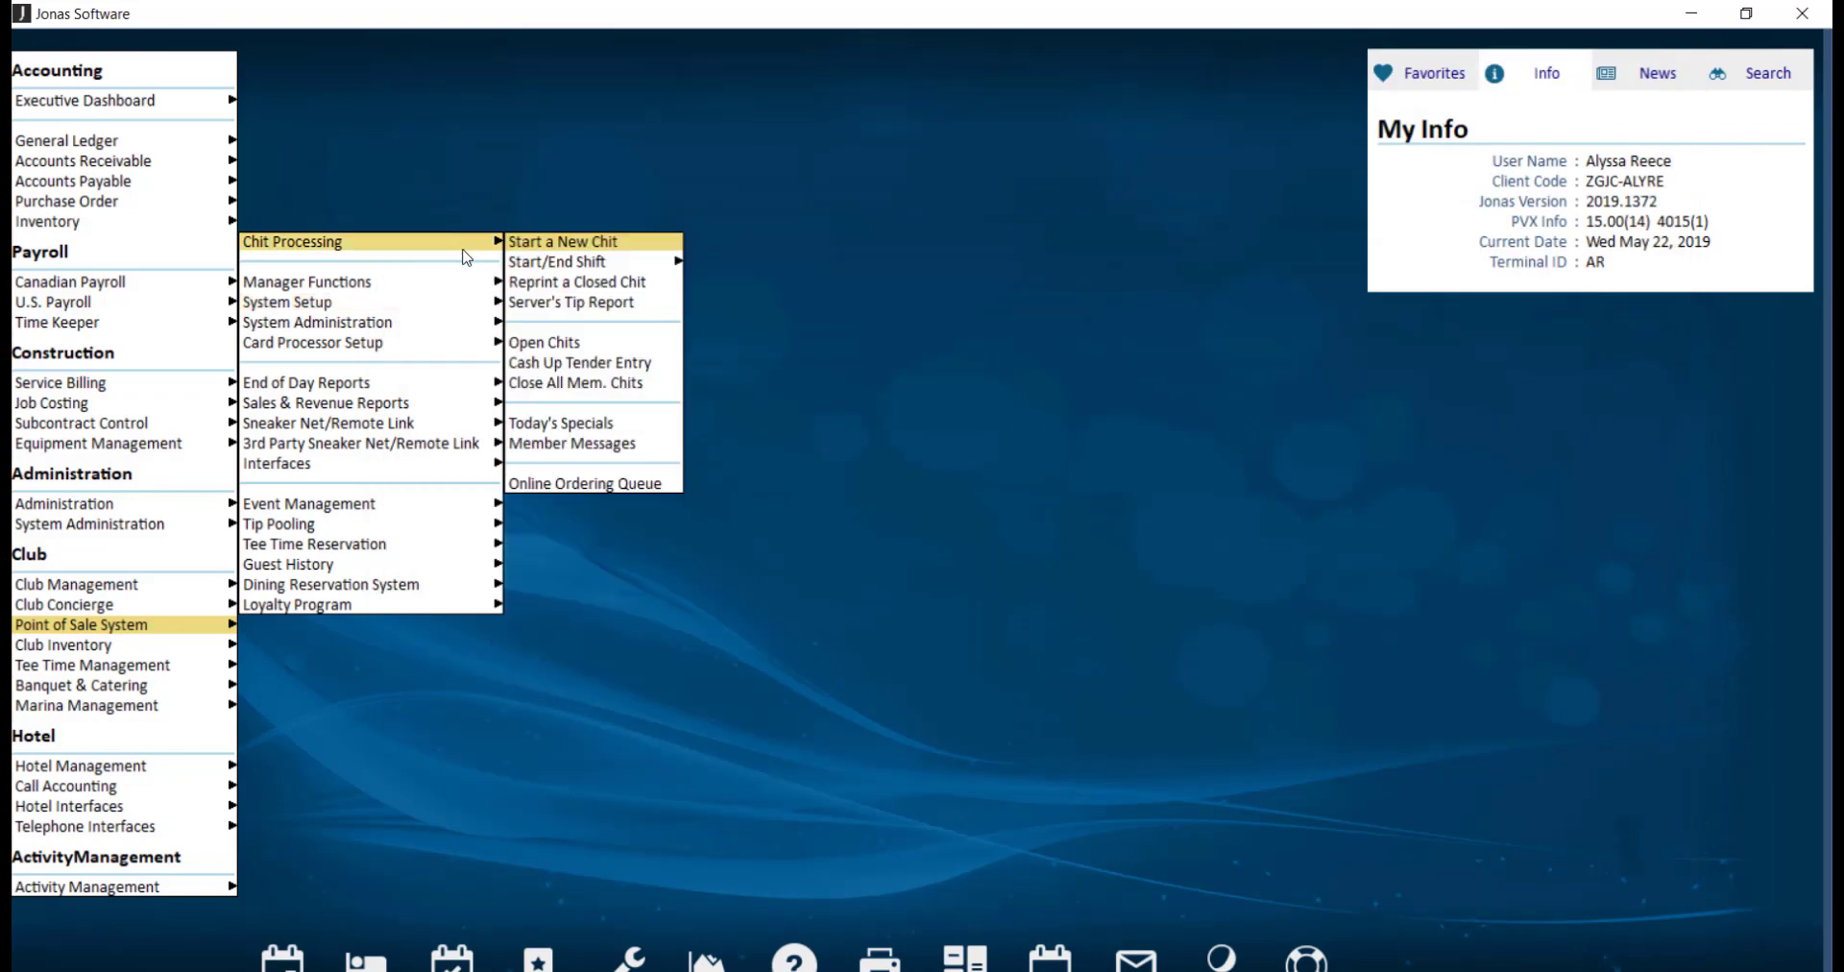
left_click(537, 244)
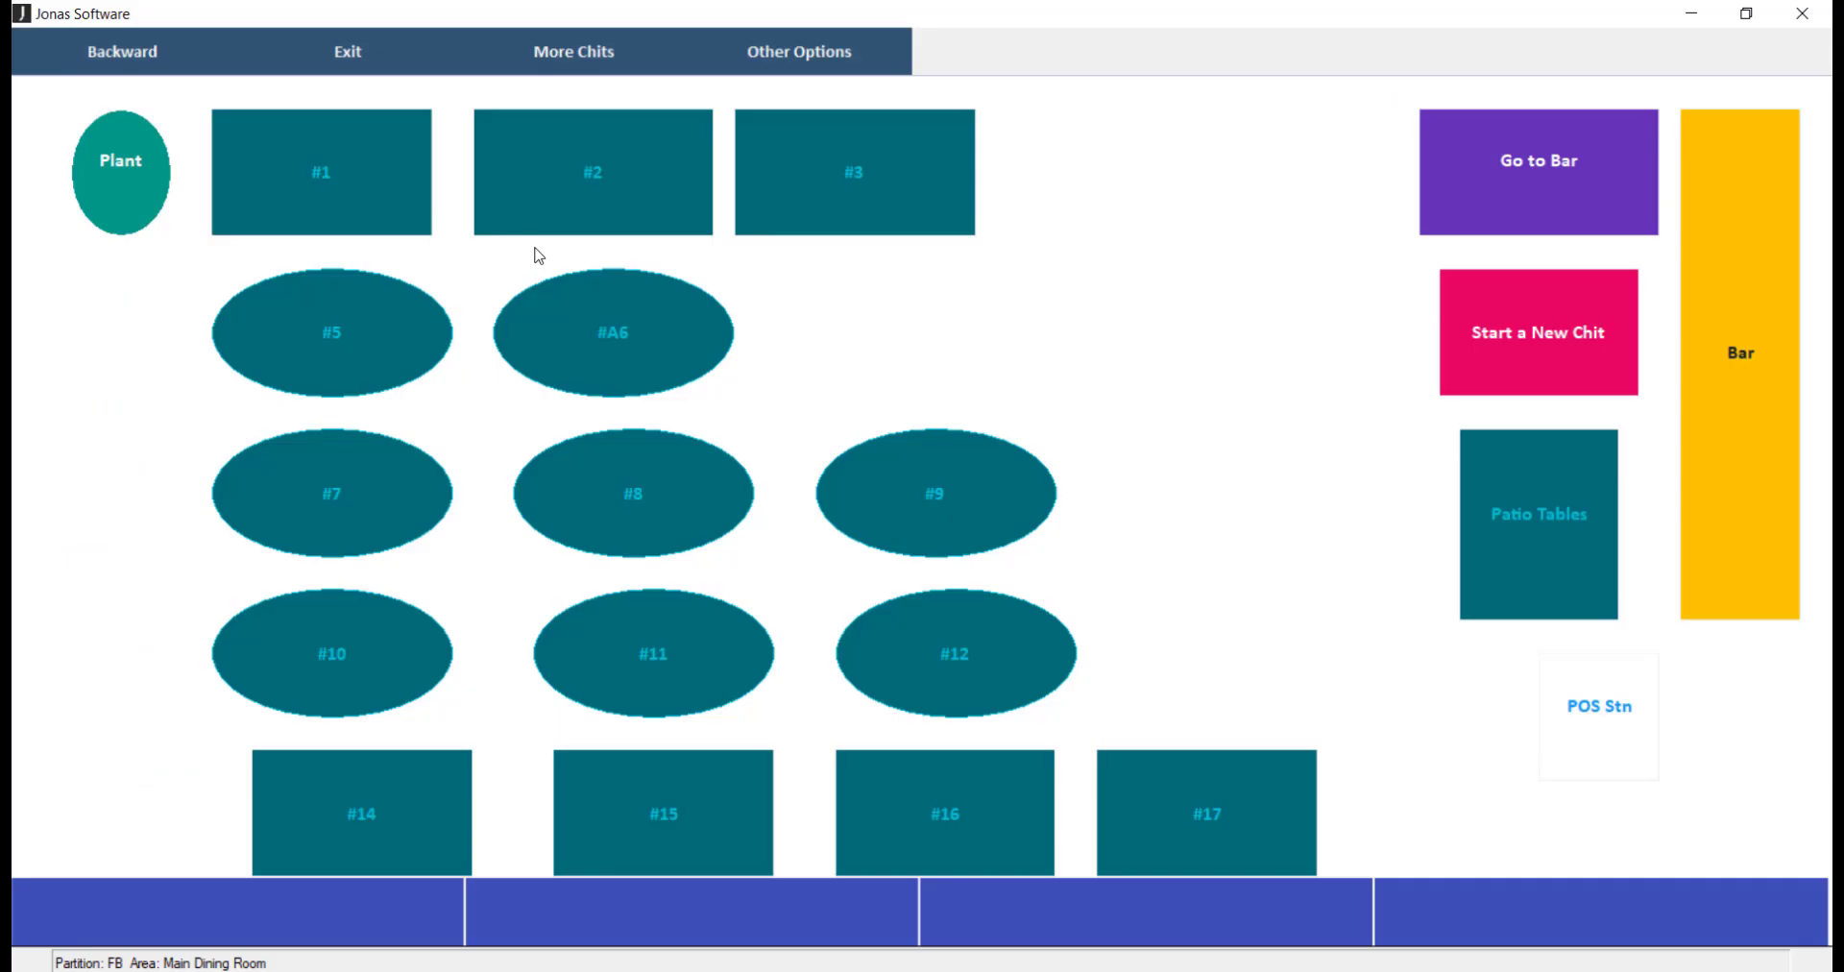
left_click(388, 201)
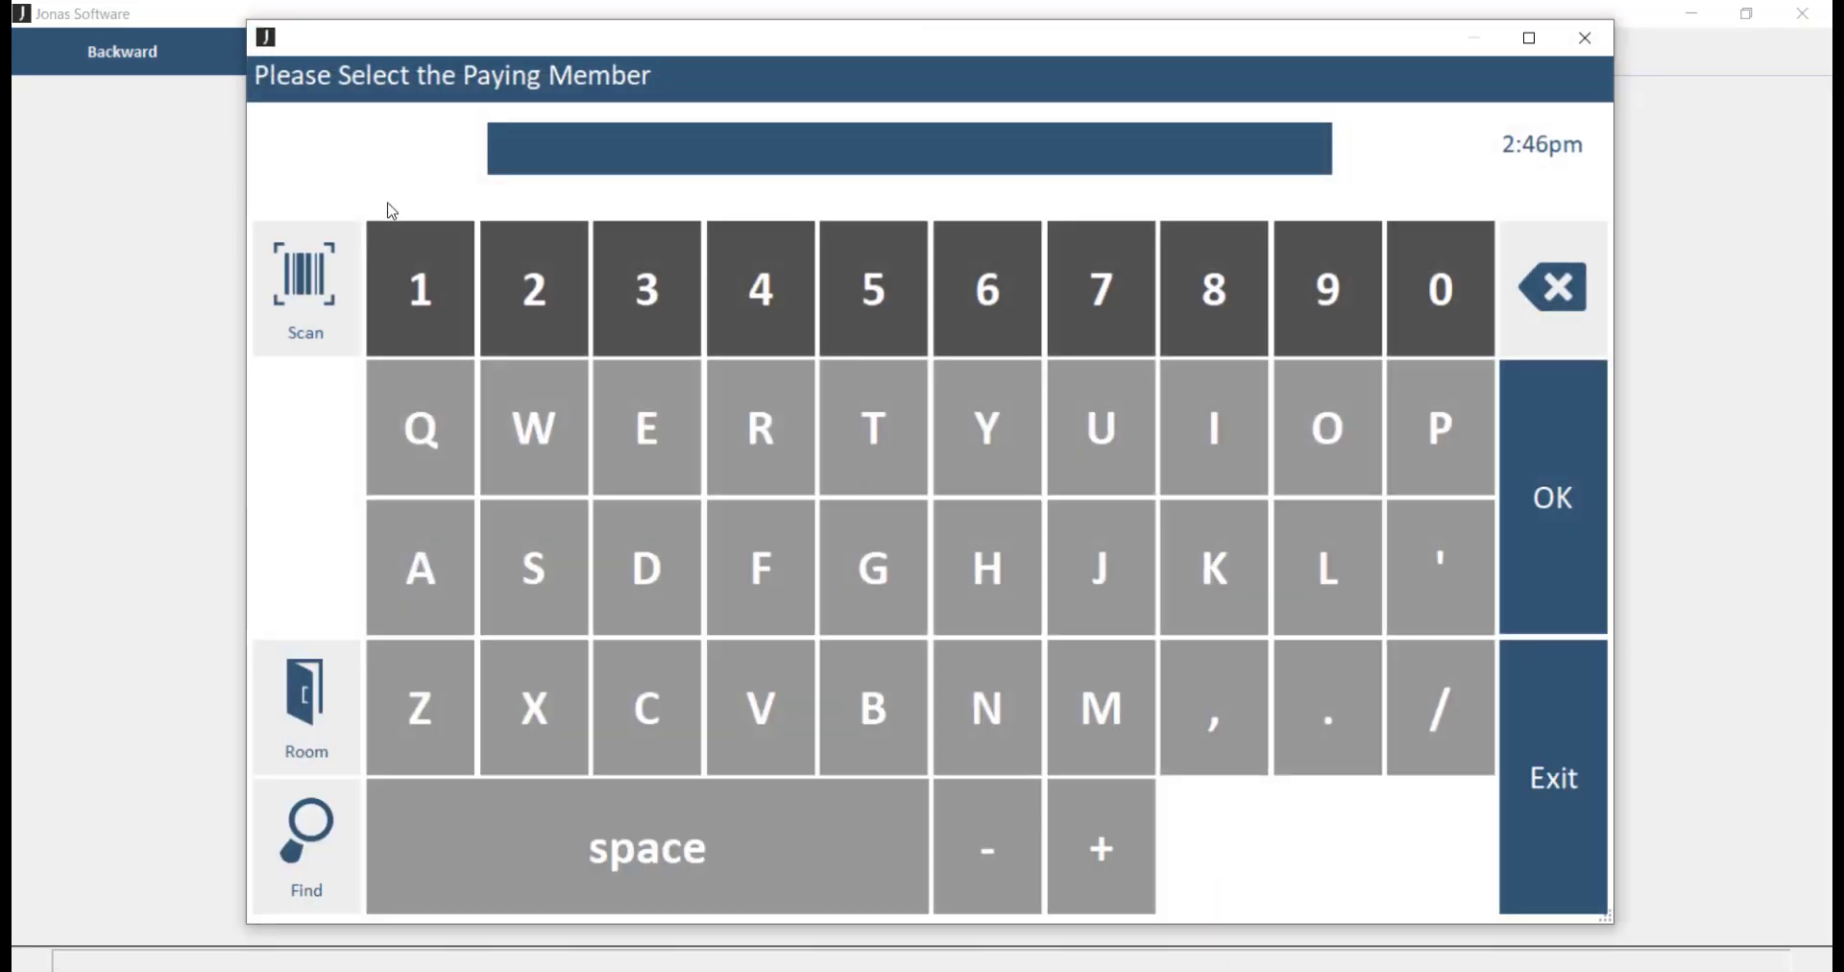
type("6")
key("Return")
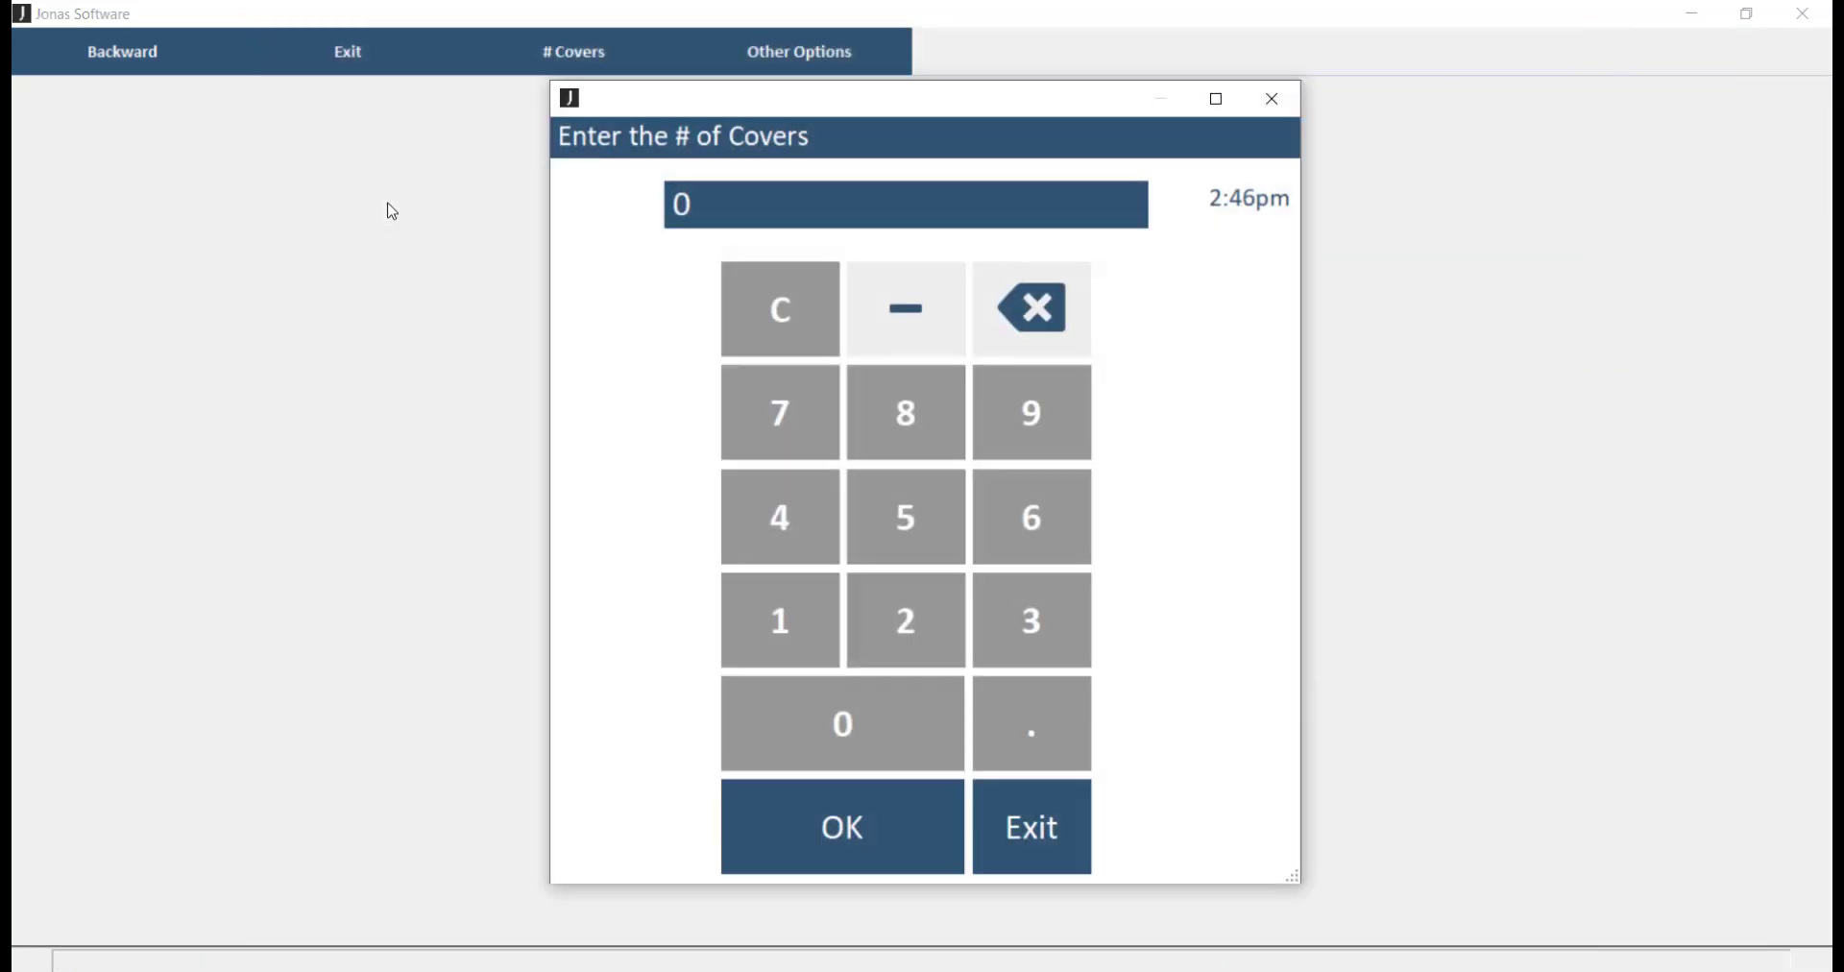
type("2")
key("Return")
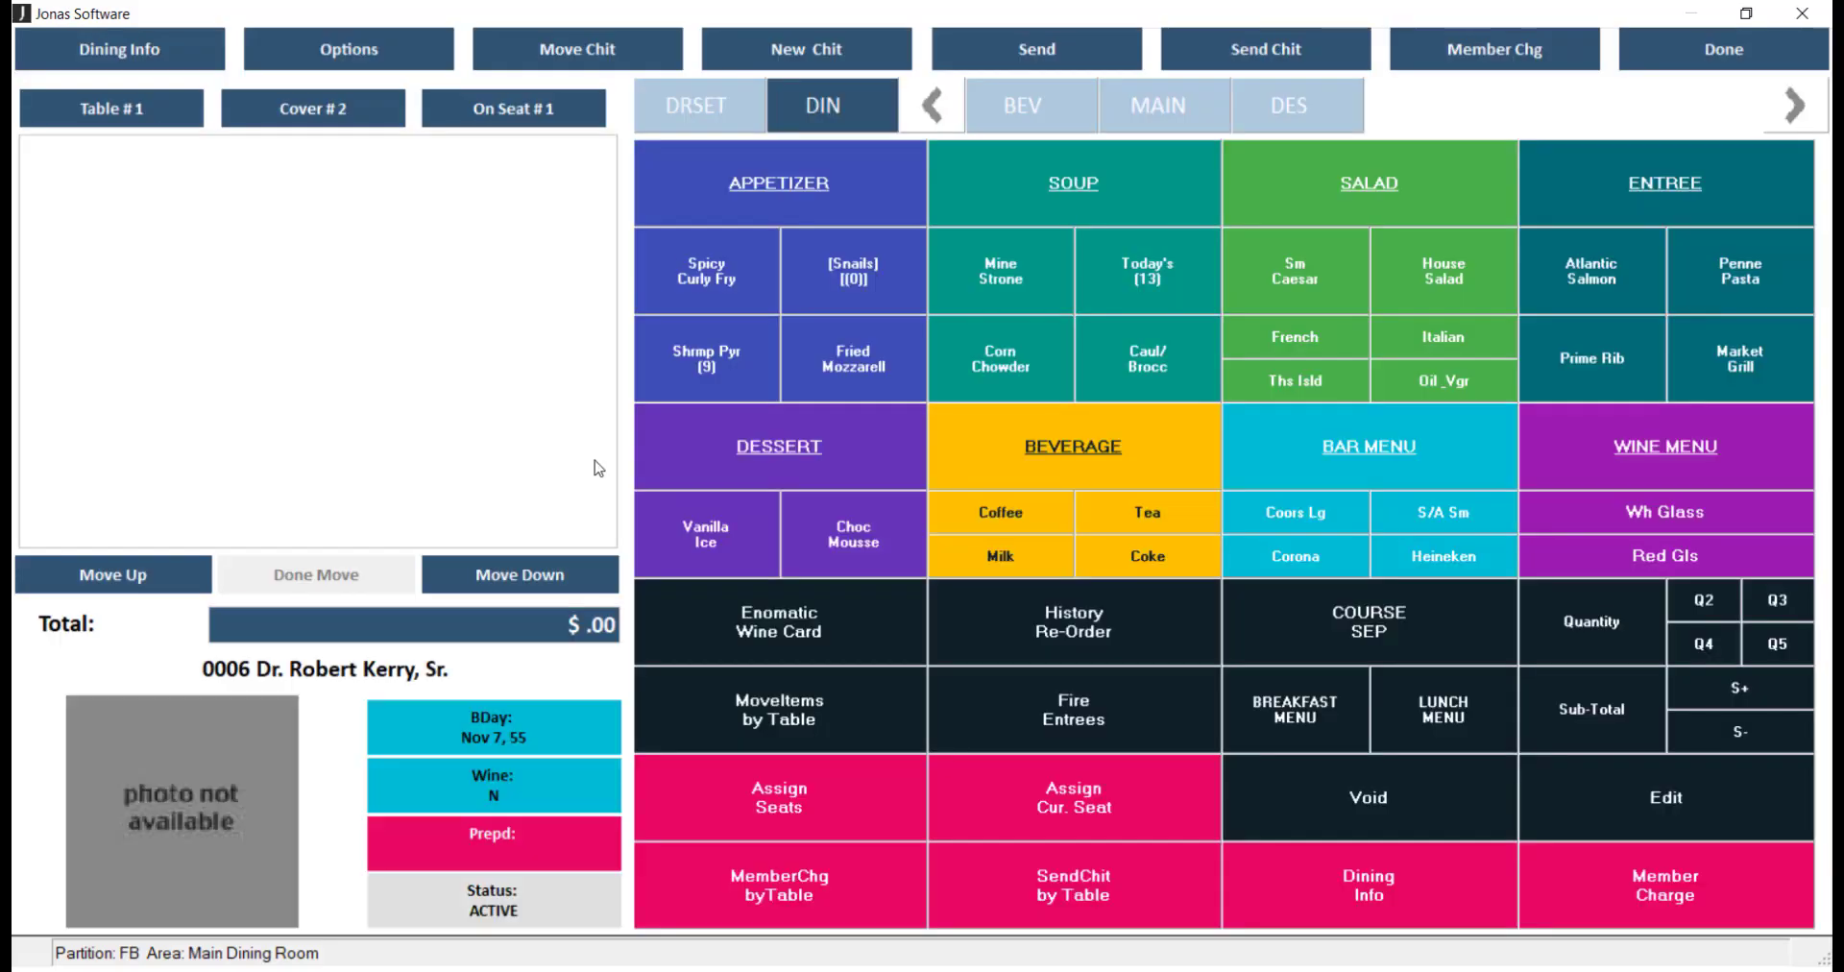
Open BAR MENU from the dinner grid on the Table #1 chit, adding a BAR tab
left_click_drag(900, 66, 1403, 144)
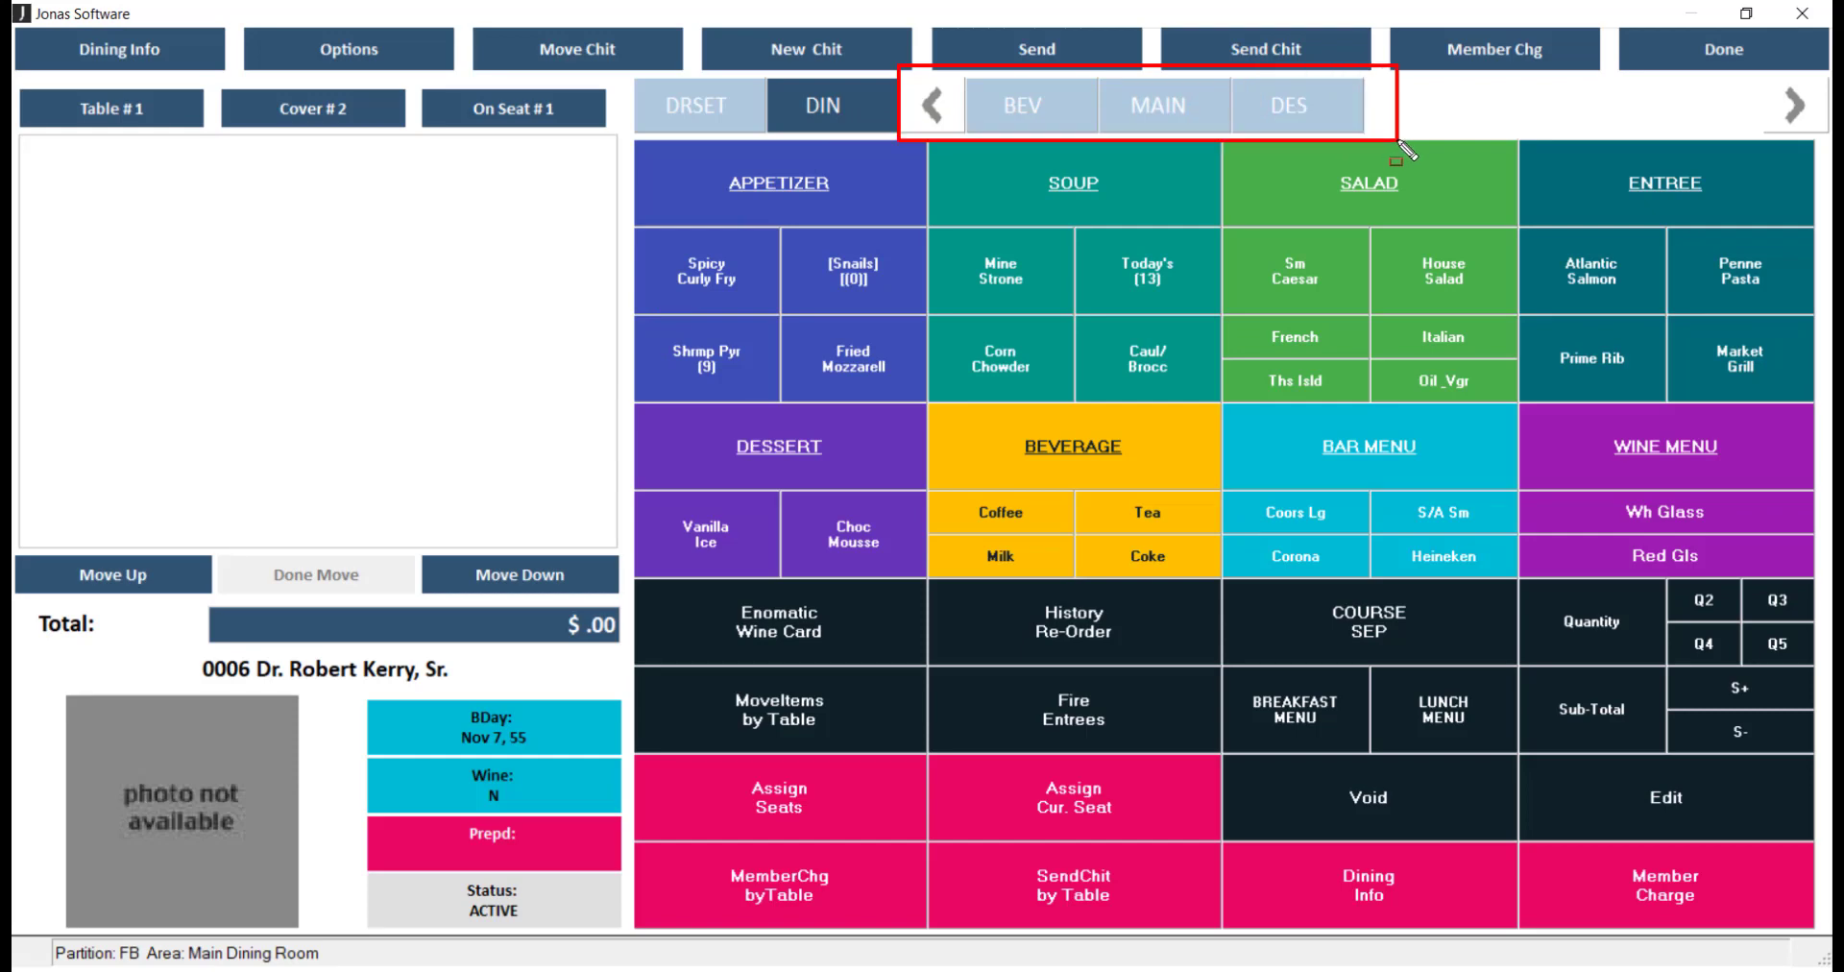
key("Escape")
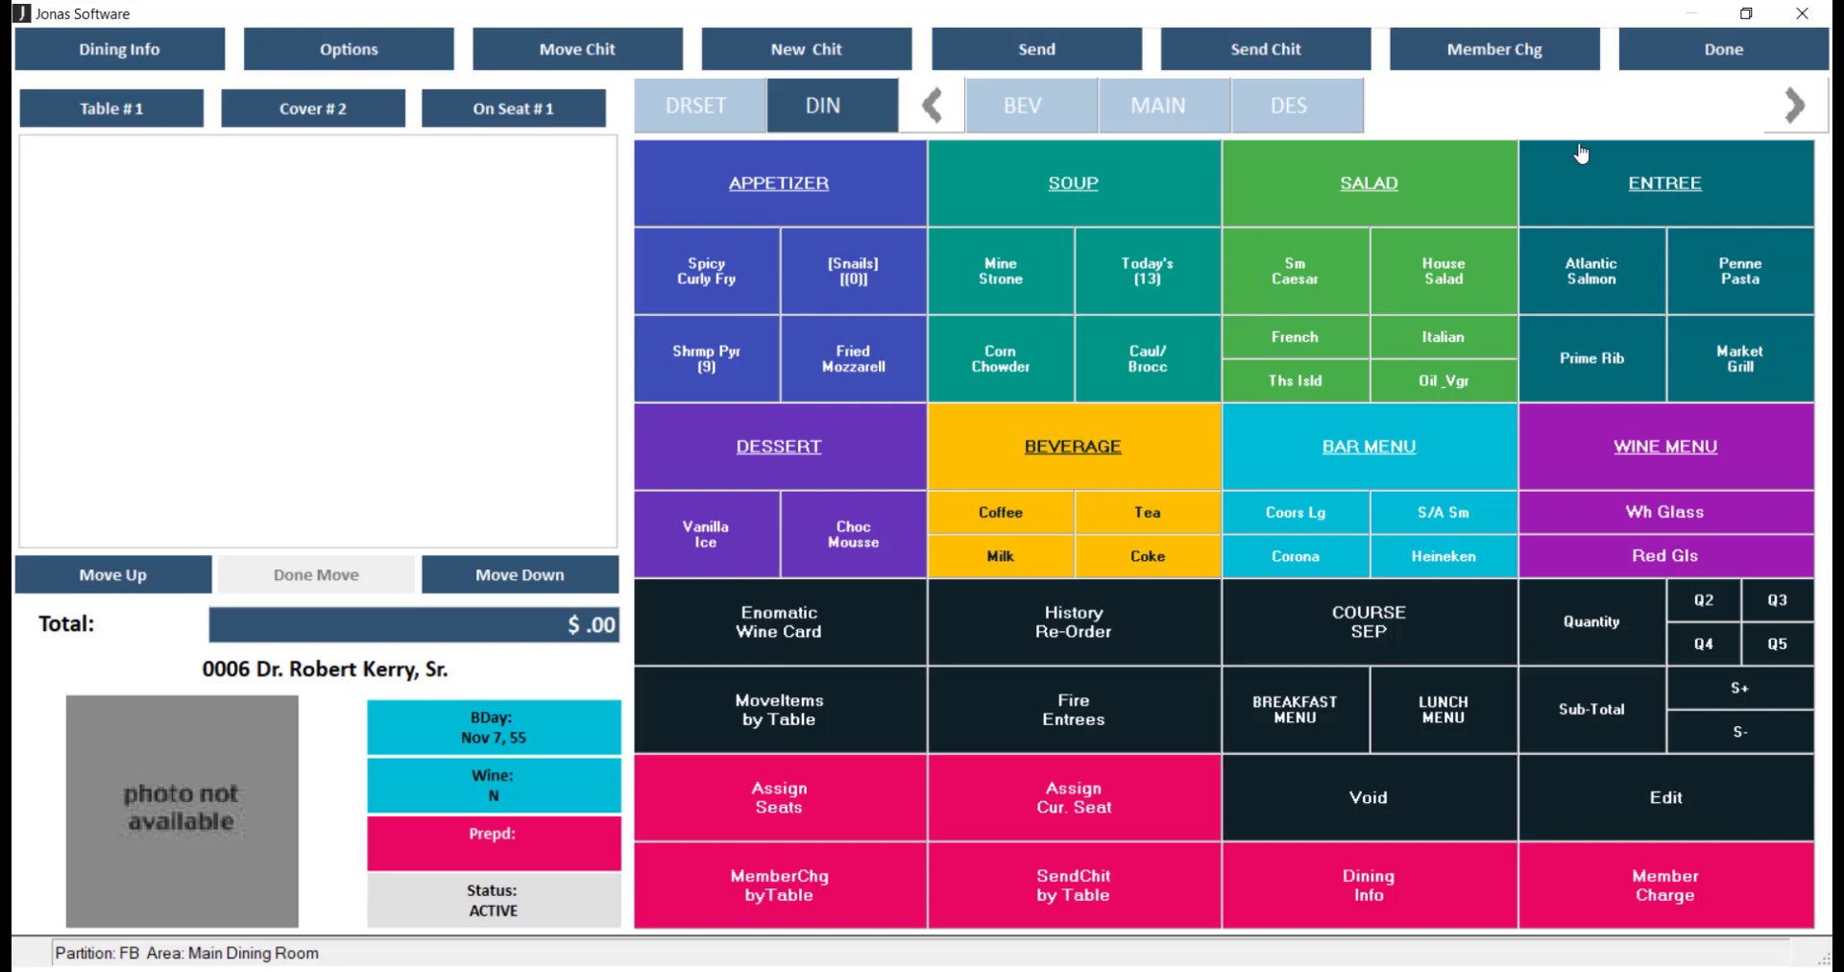
left_click(1338, 447)
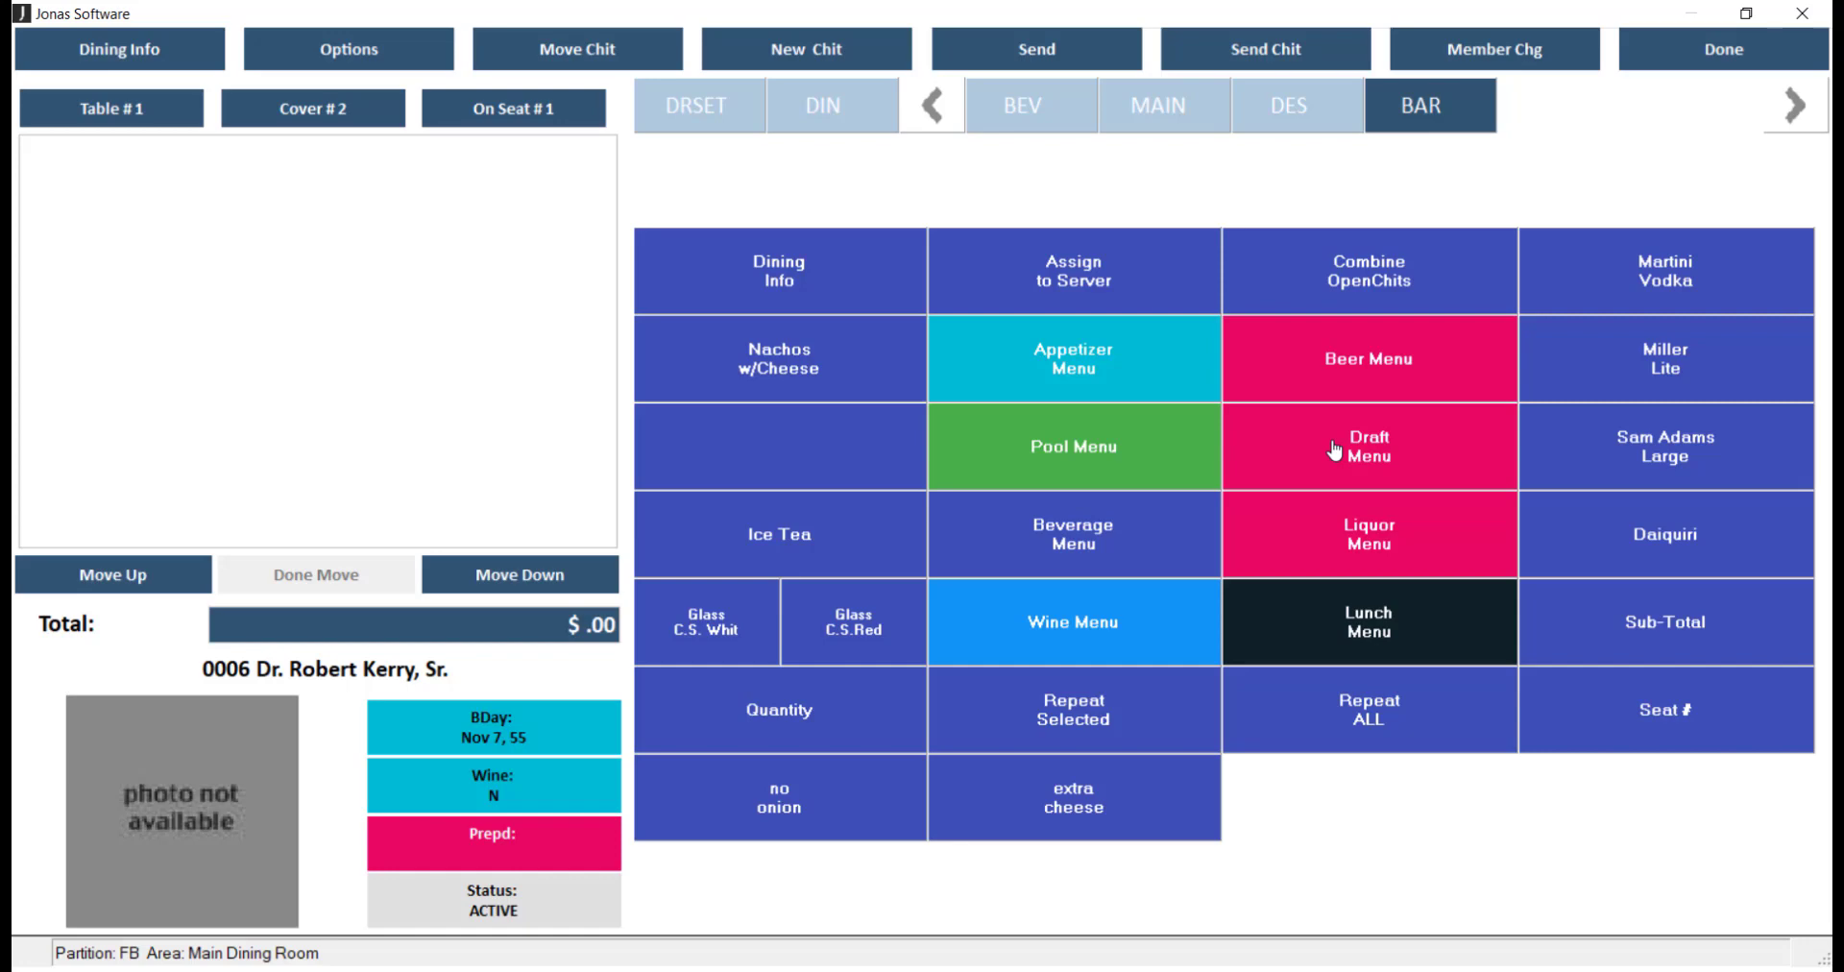
Open Draft Menu, Wine Menu via Home, and ENTREE via DIN, then shift tabs back to BEV
left_click(1336, 449)
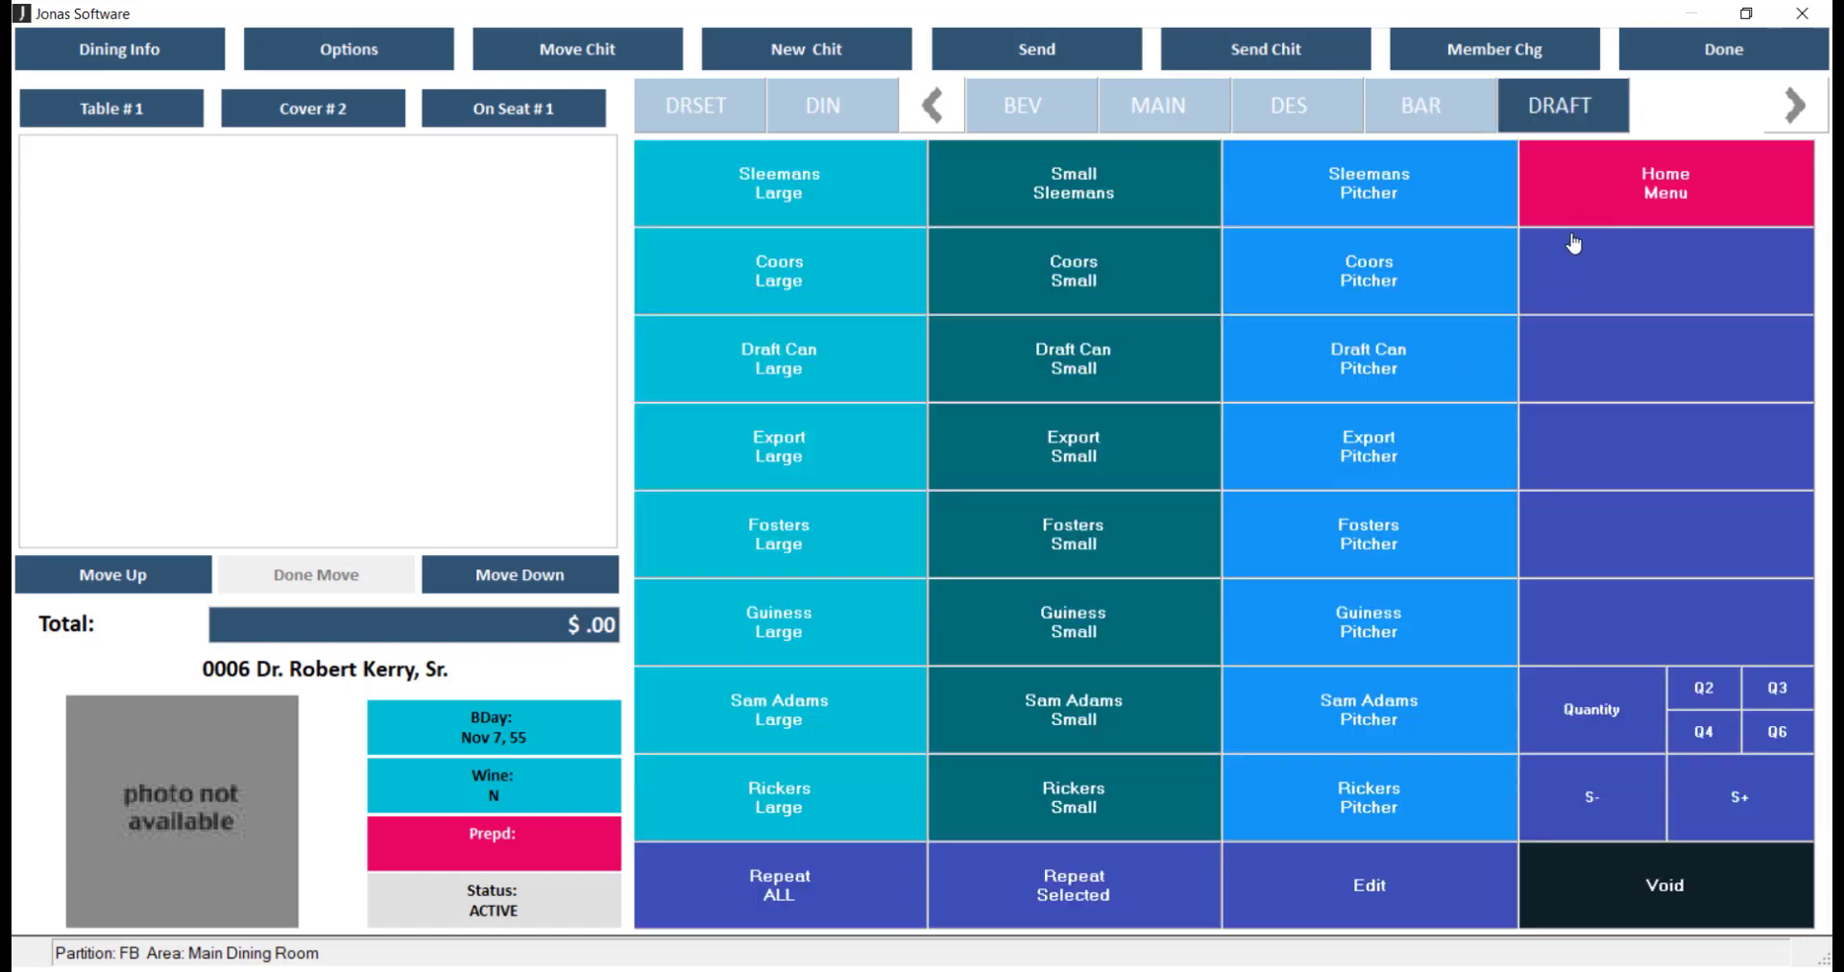
left_click(1582, 219)
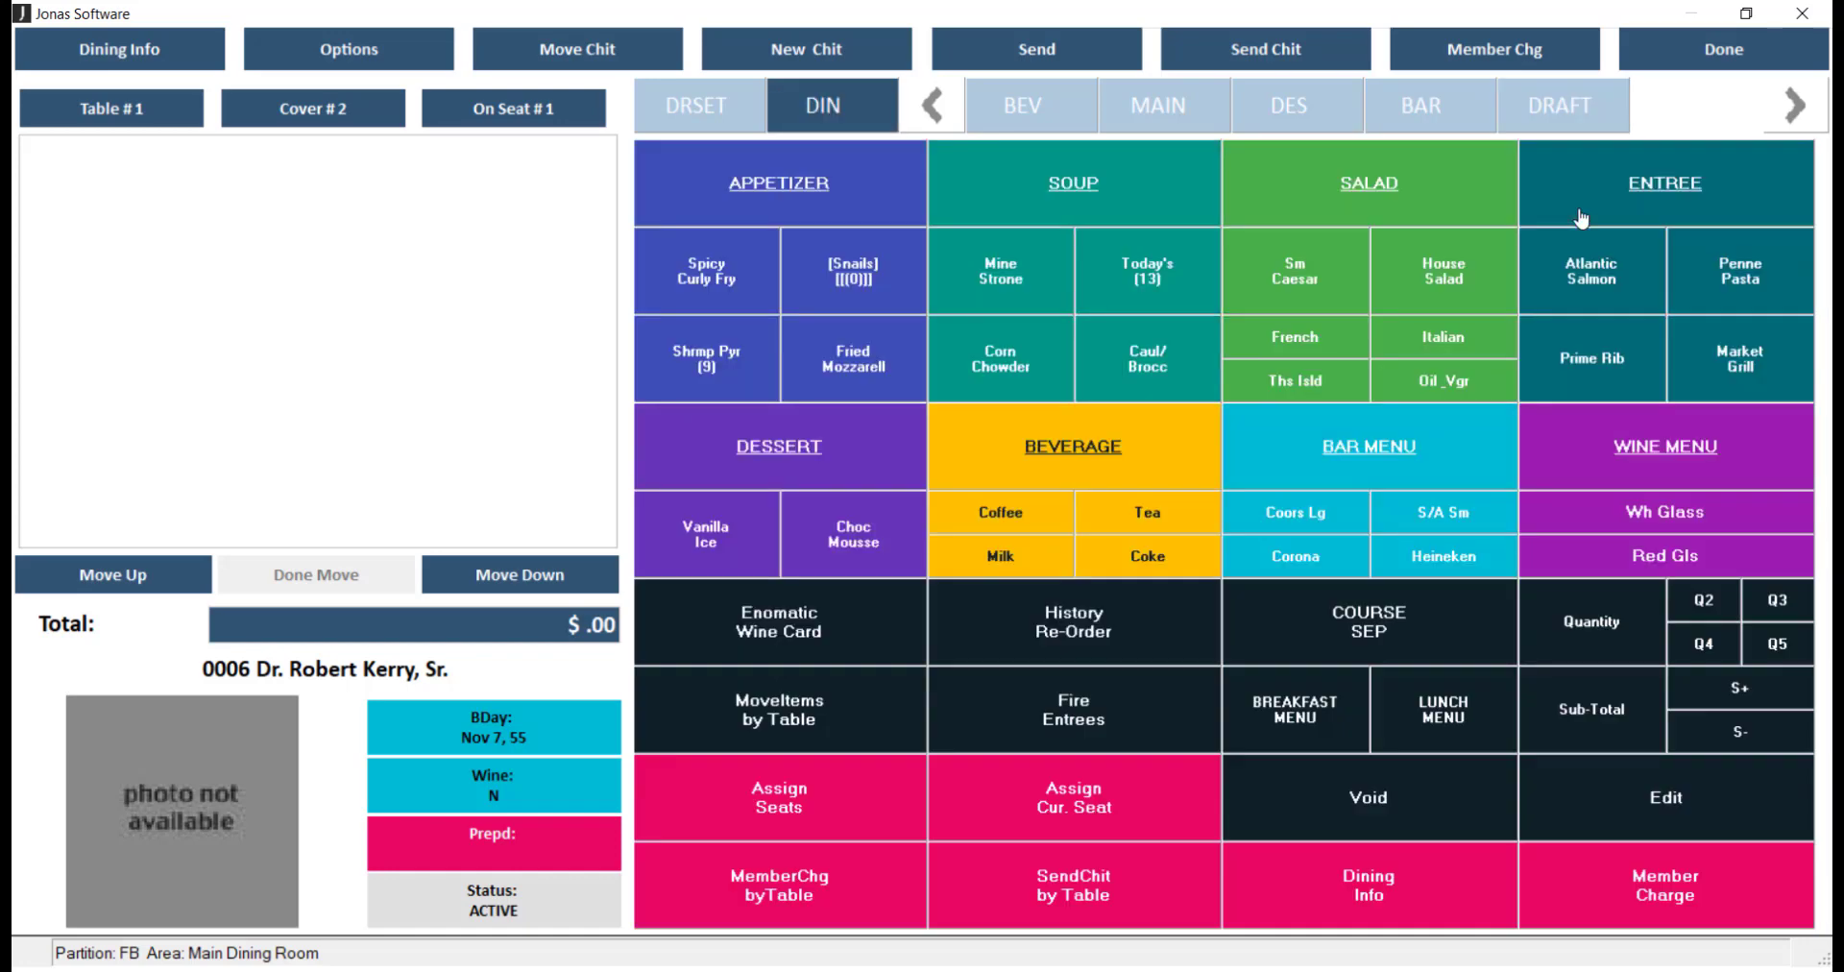
left_click(1629, 480)
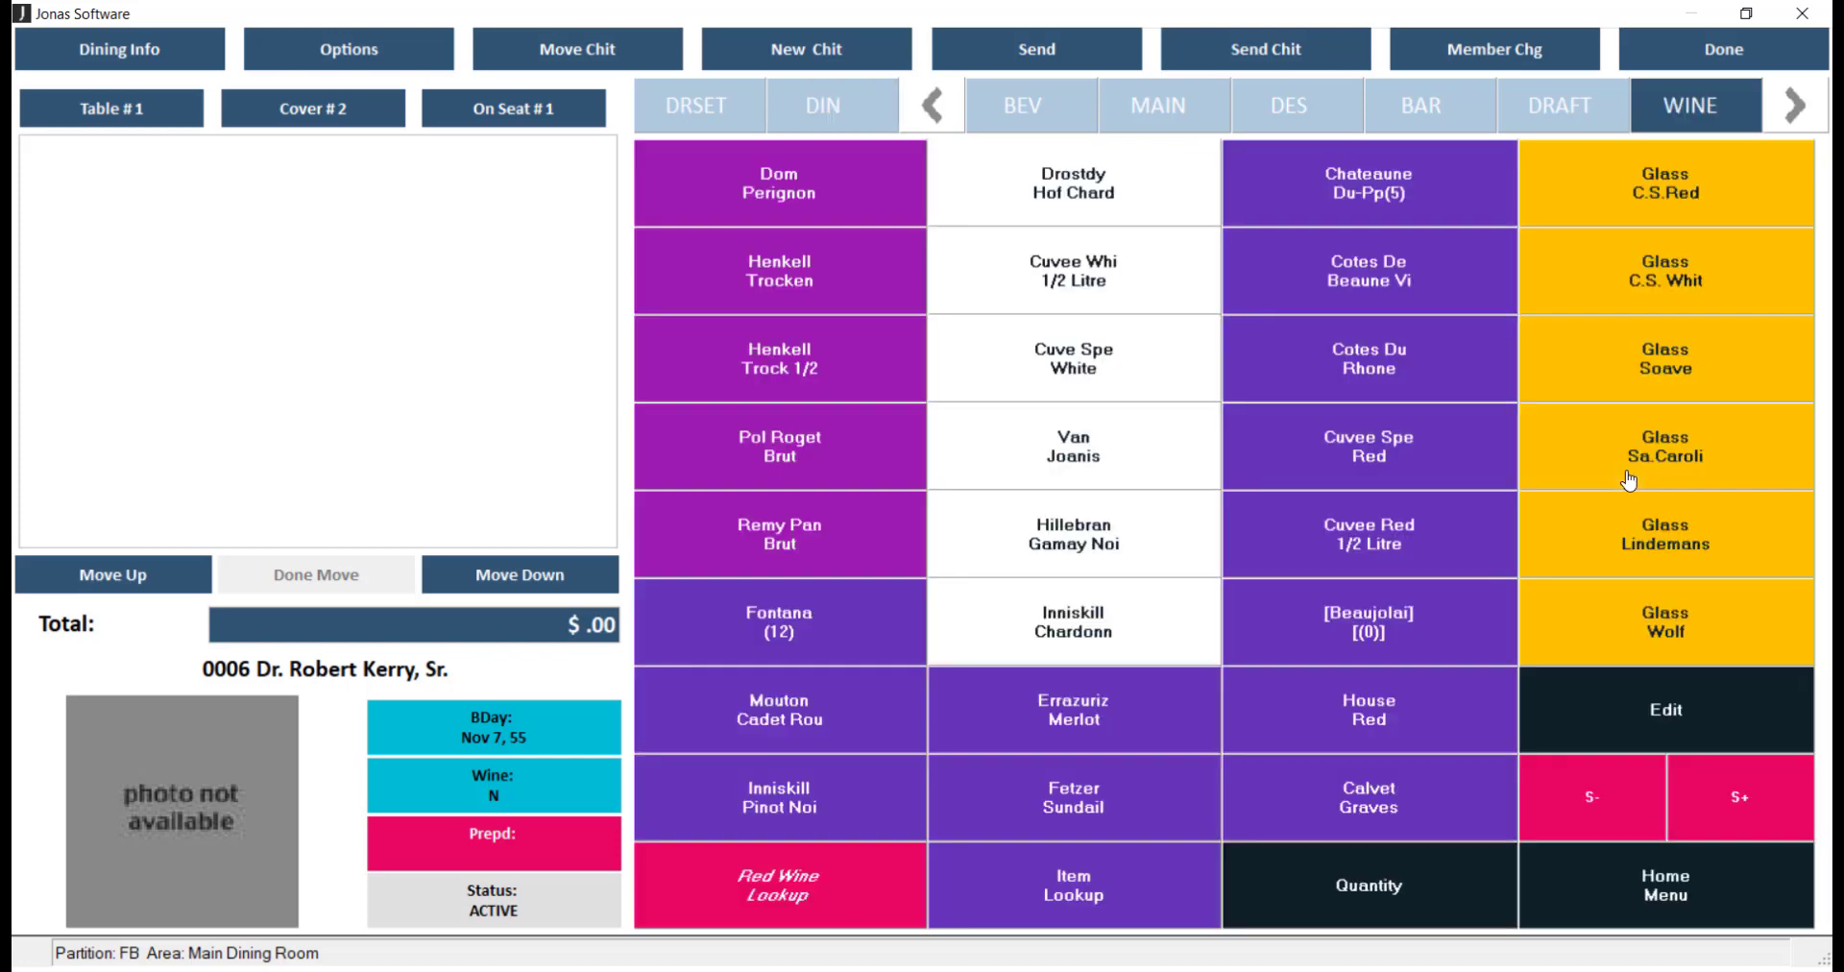
left_click(853, 108)
left_click(1697, 207)
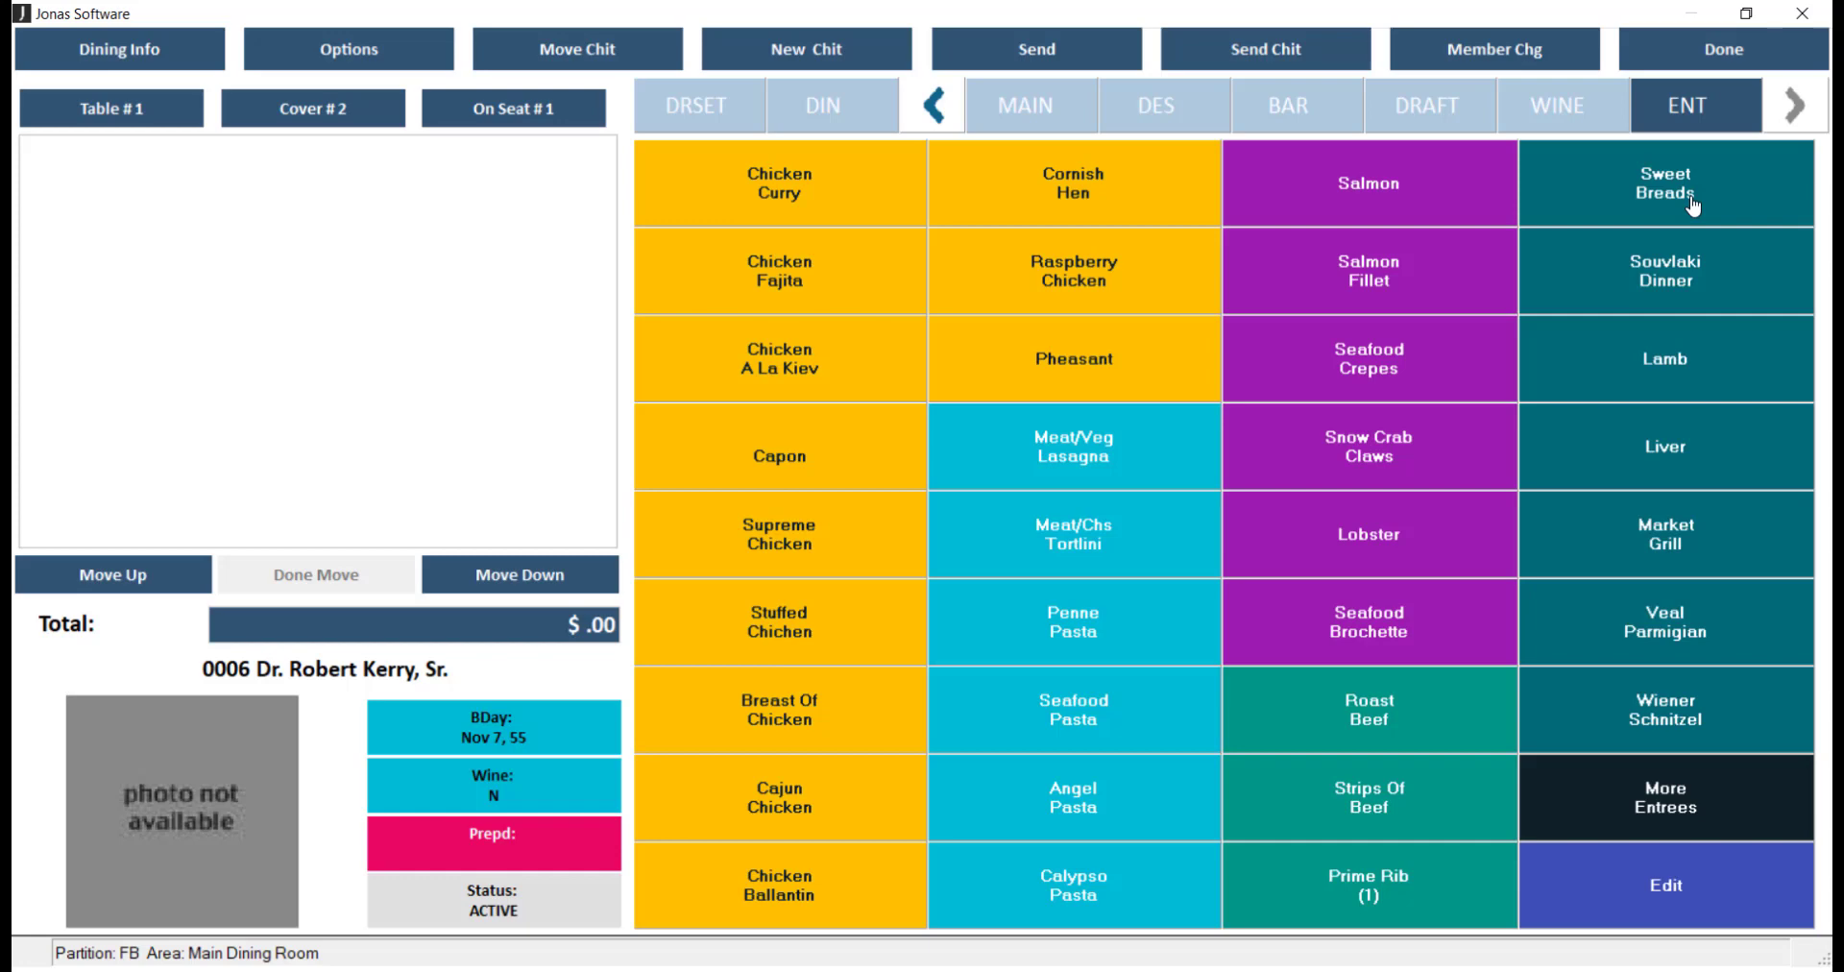
left_click(935, 107)
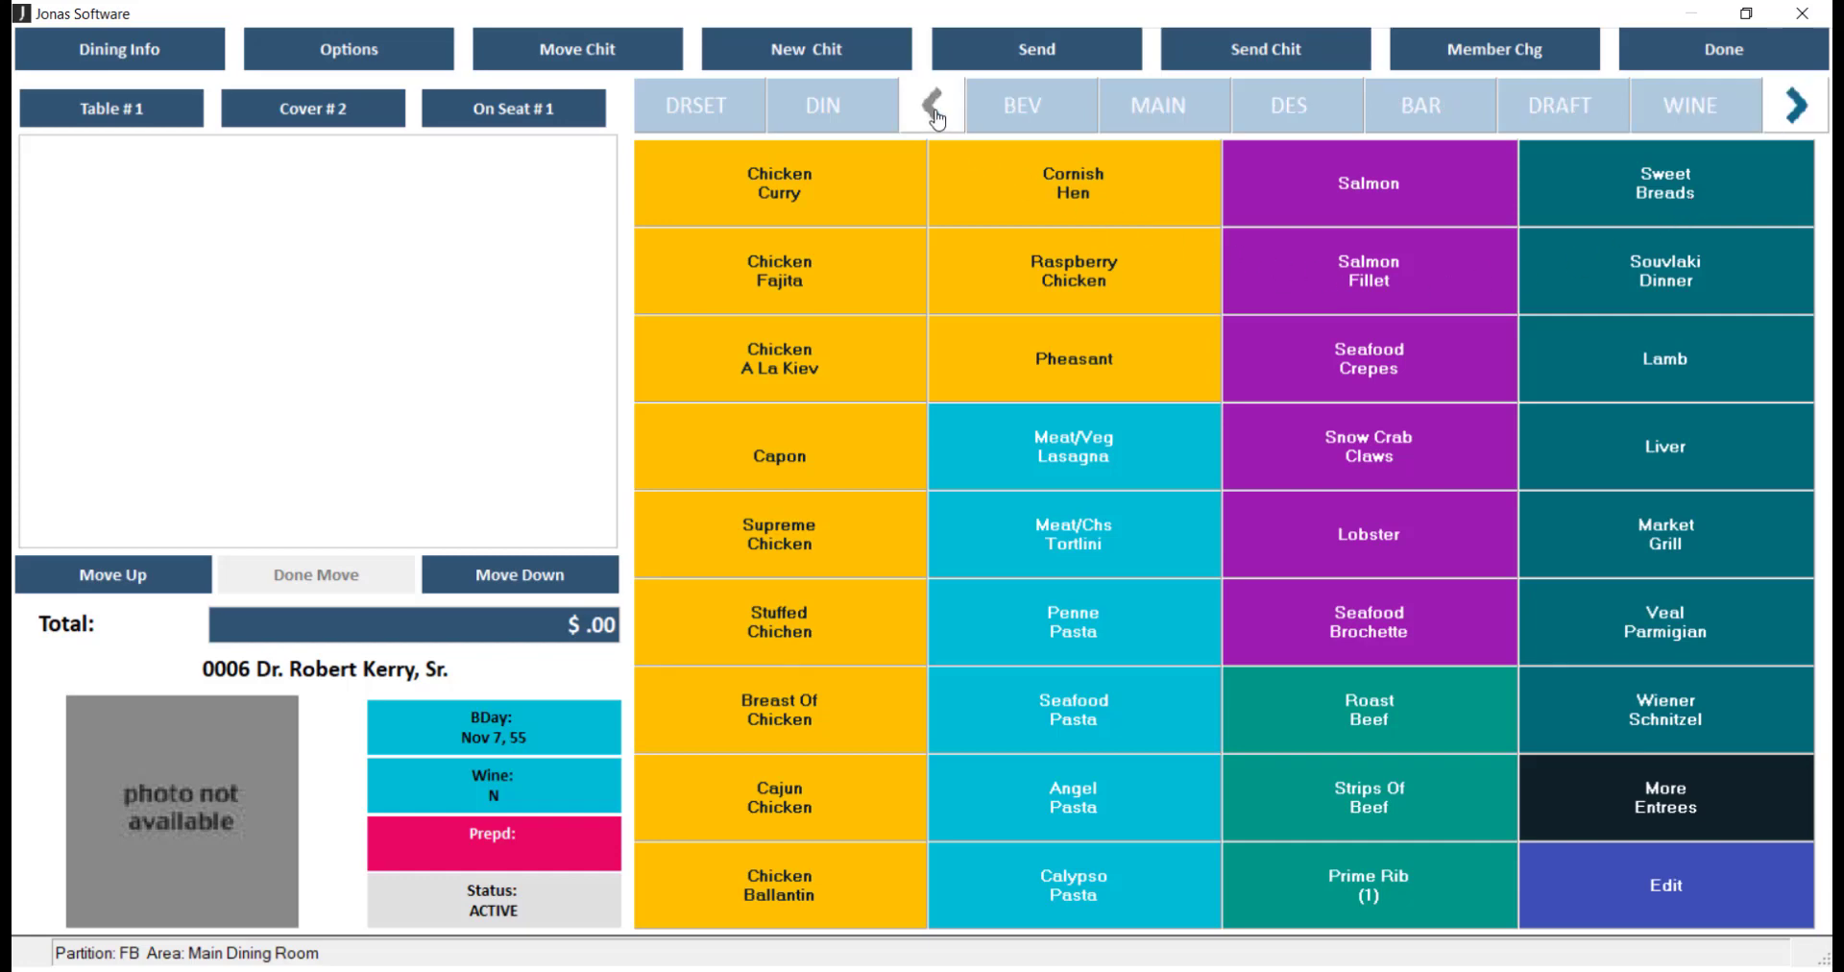